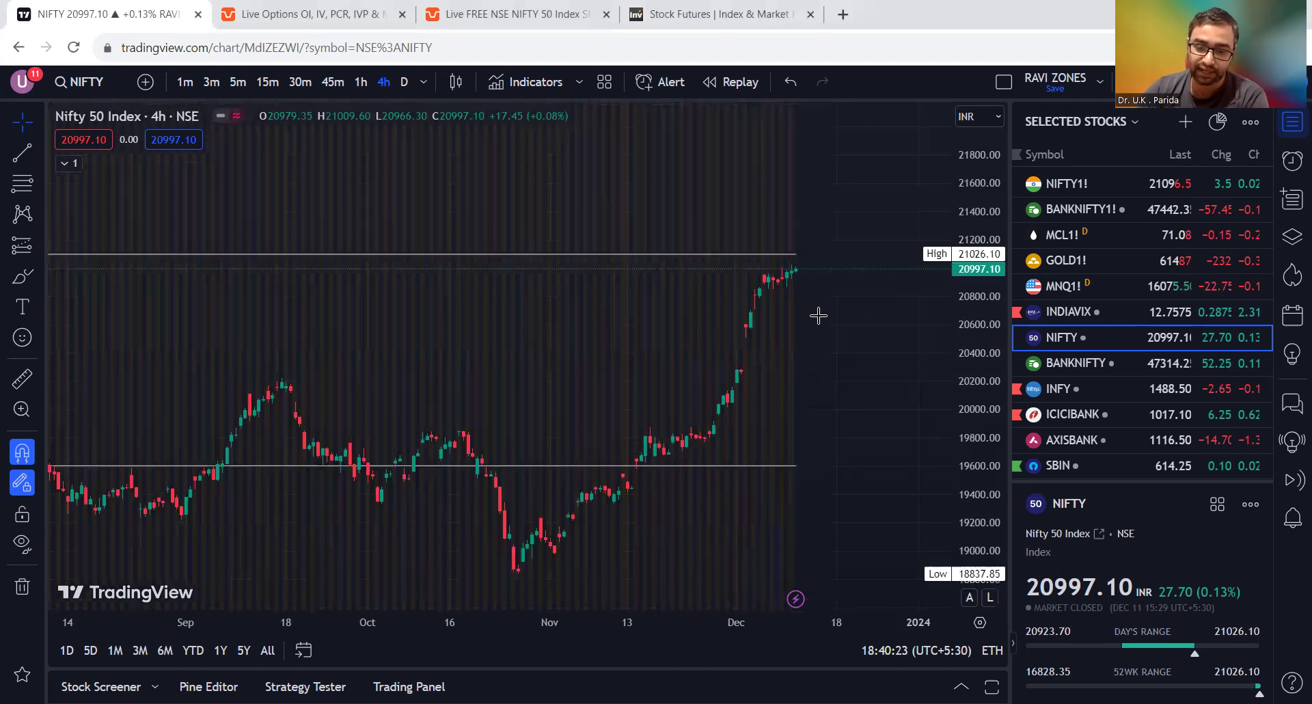
Step: Zoom the Nifty 50 4-hour chart out to show October through mid-December price history
scroll(753, 344, up, 3)
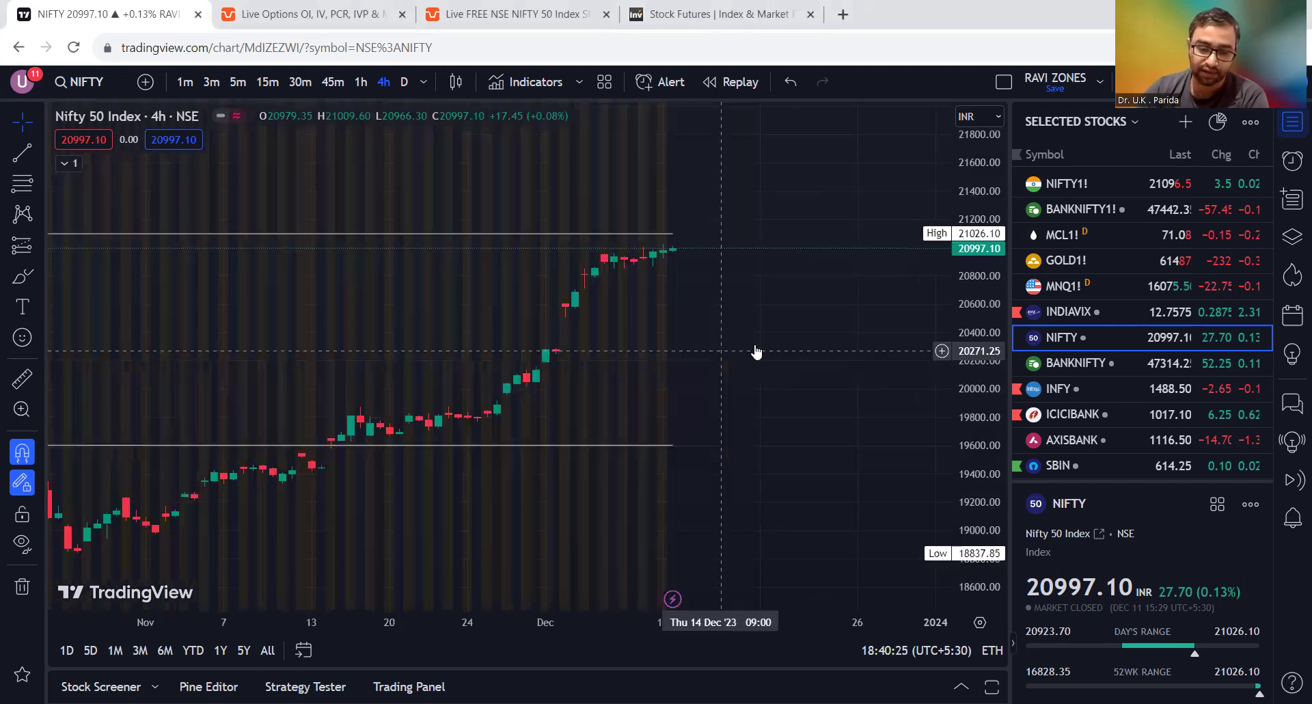
scroll(756, 351, down, 2)
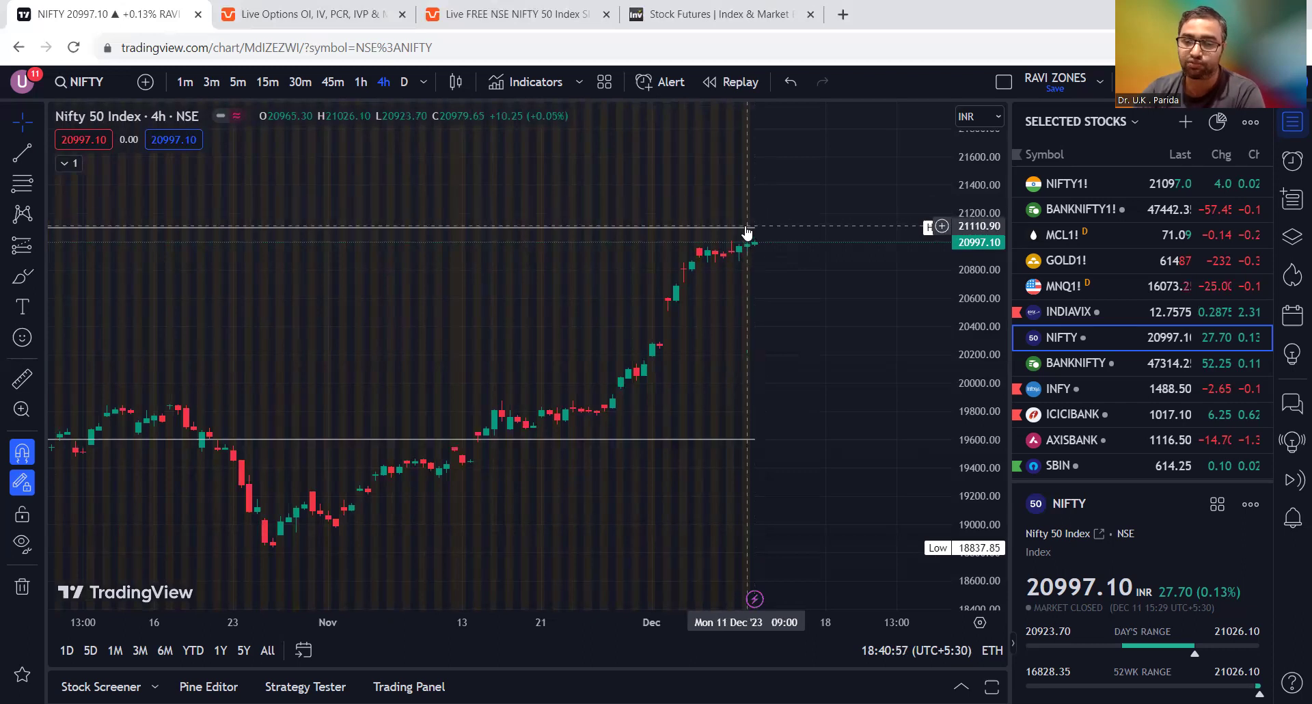
Step: Load BANKNIFTY on the 4-hour chart and rescale it to show the 42,105 low and 47,588 high
click(1081, 365)
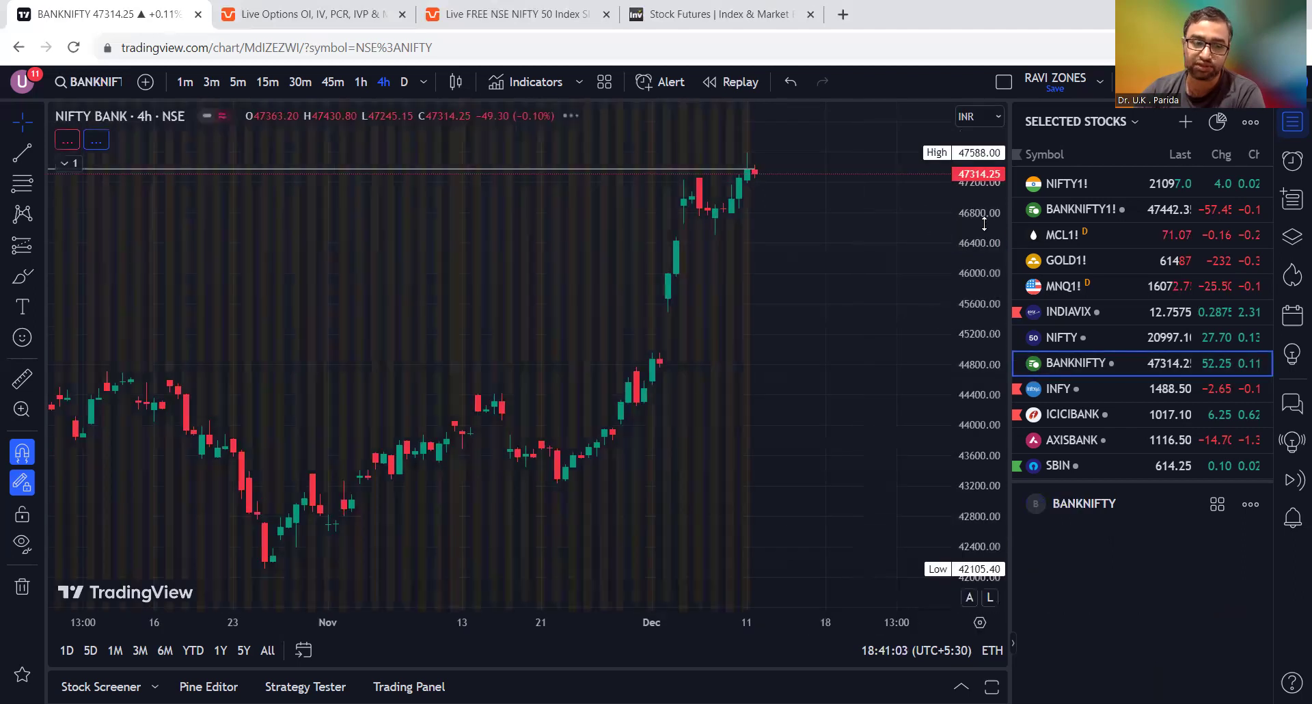
drag(992, 372, 996, 408)
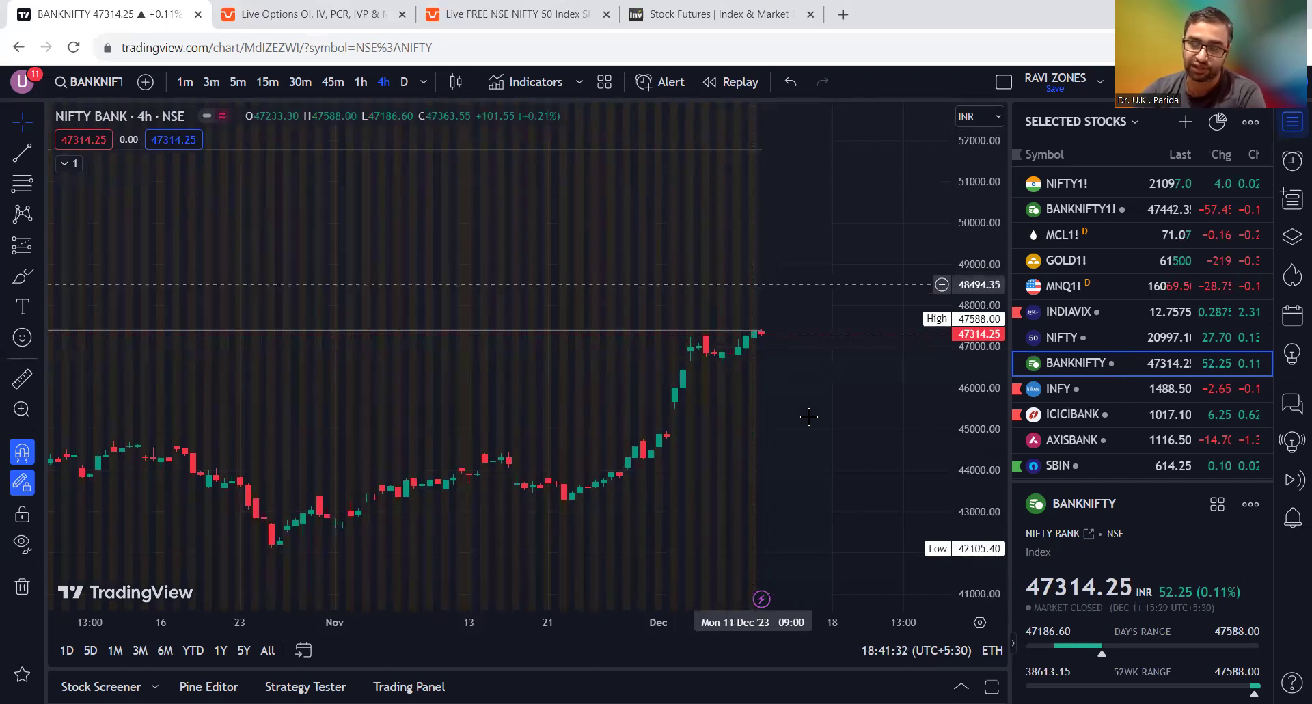
drag(774, 272, 754, 157)
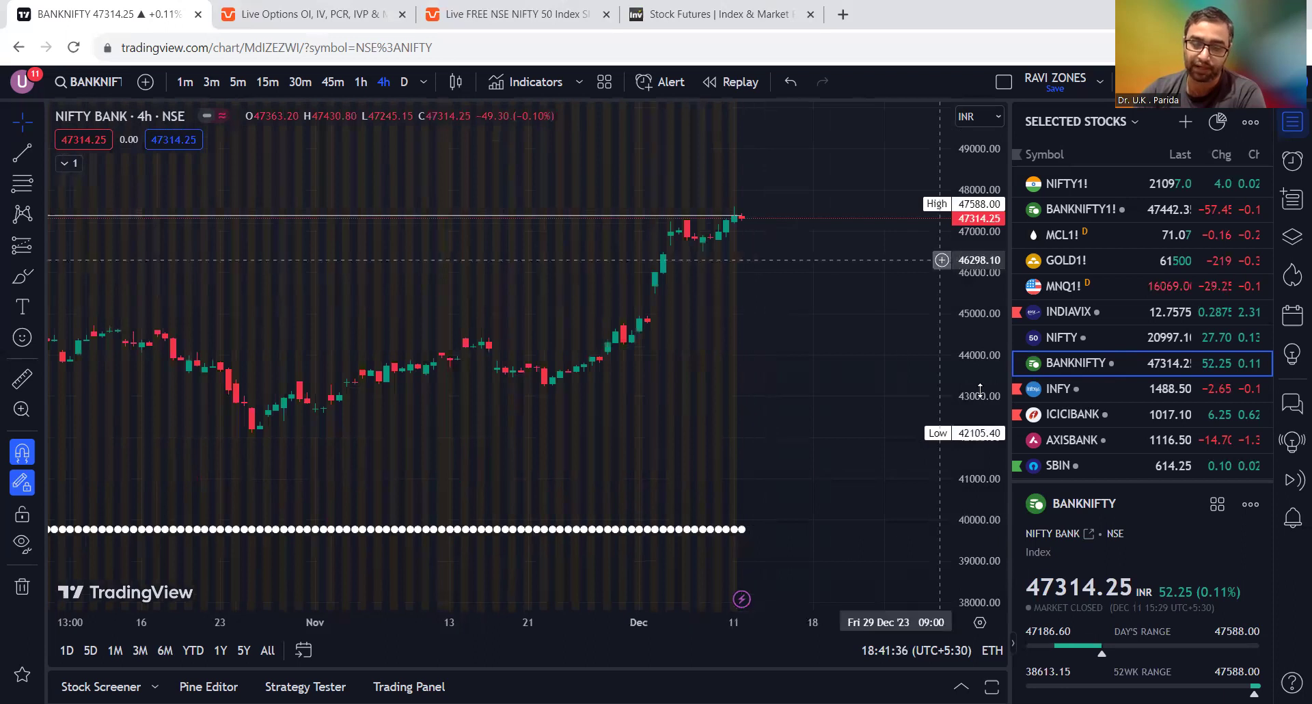
drag(980, 390, 980, 416)
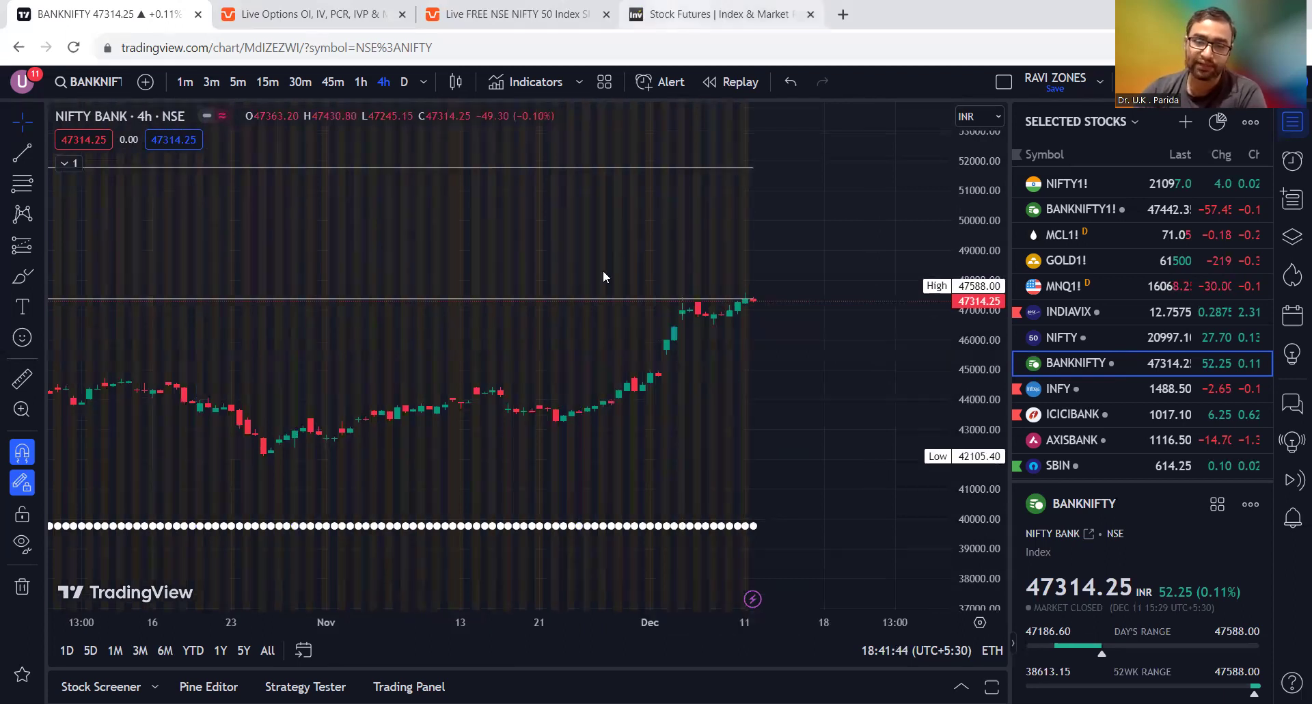
Step: Switch to the Investing.com indices futures page showing Nifty 50 and Bank NIFTY December futures
key(ctrl+4)
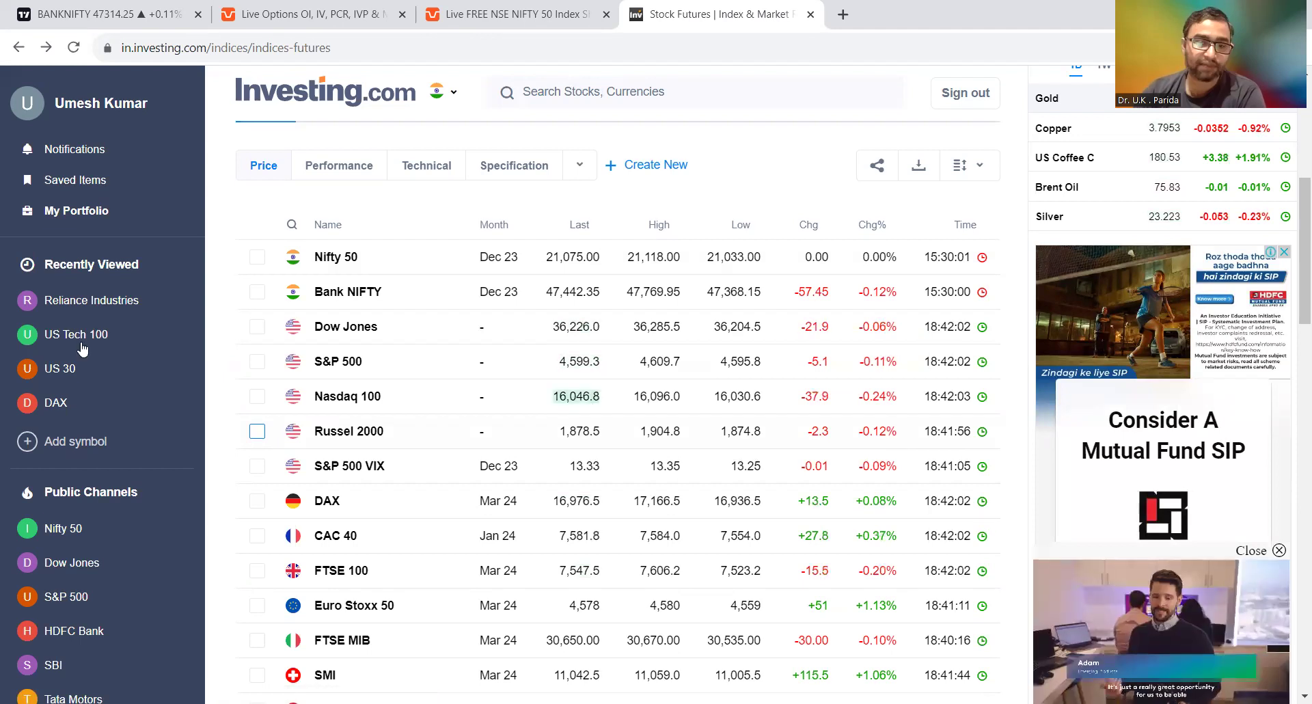
Step: In Sensibull, choose Analyse > IV Chart to plot NIFTY ATM IV against futures candles
click(315, 11)
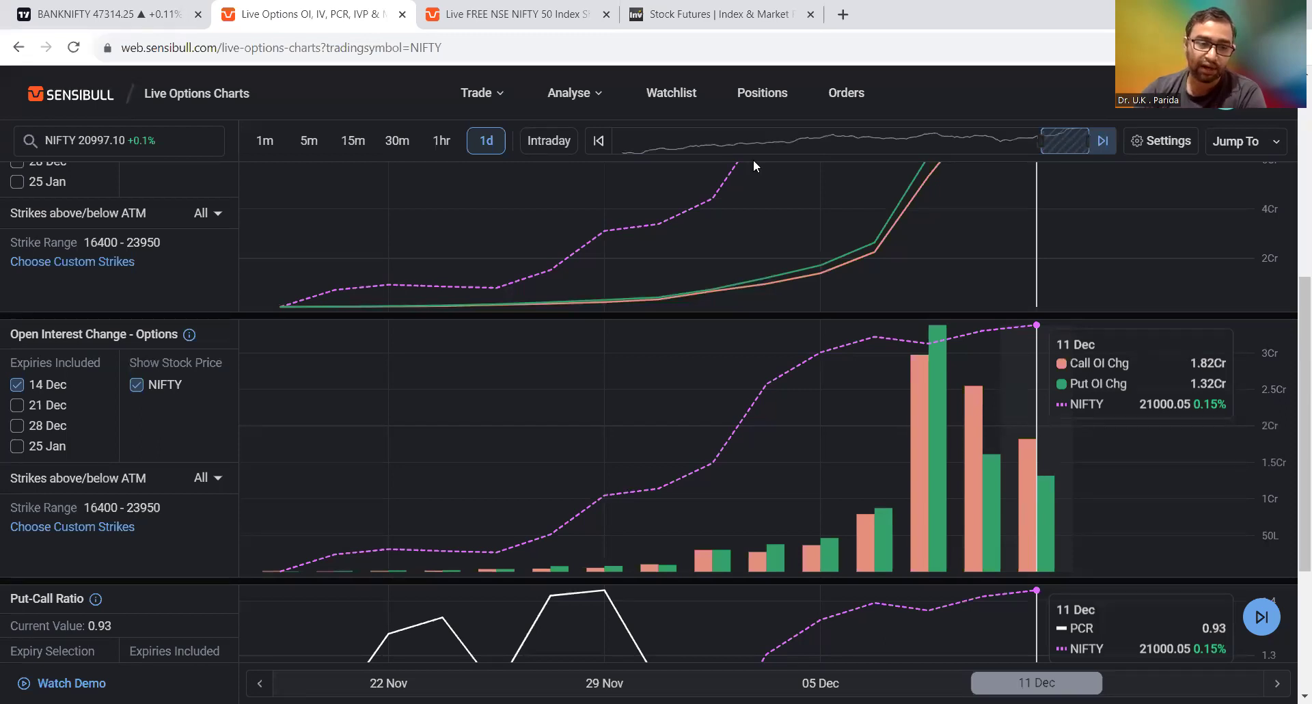
click(594, 98)
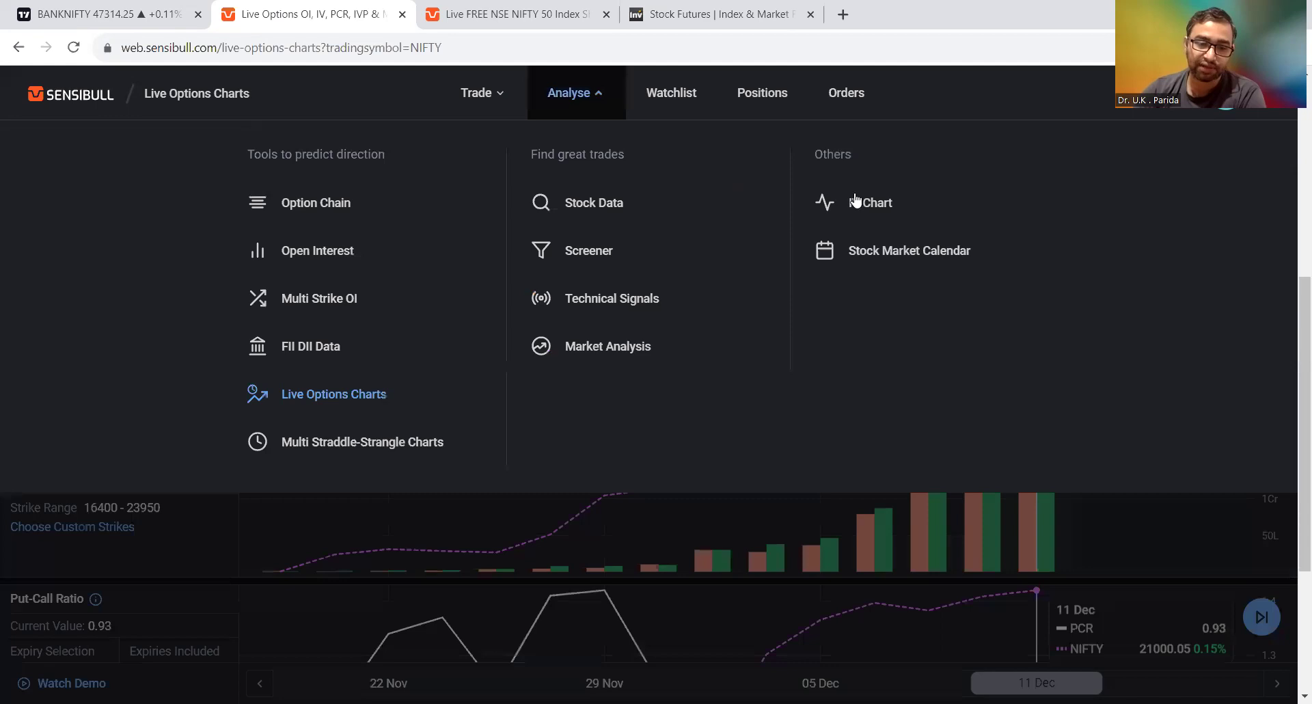
click(852, 235)
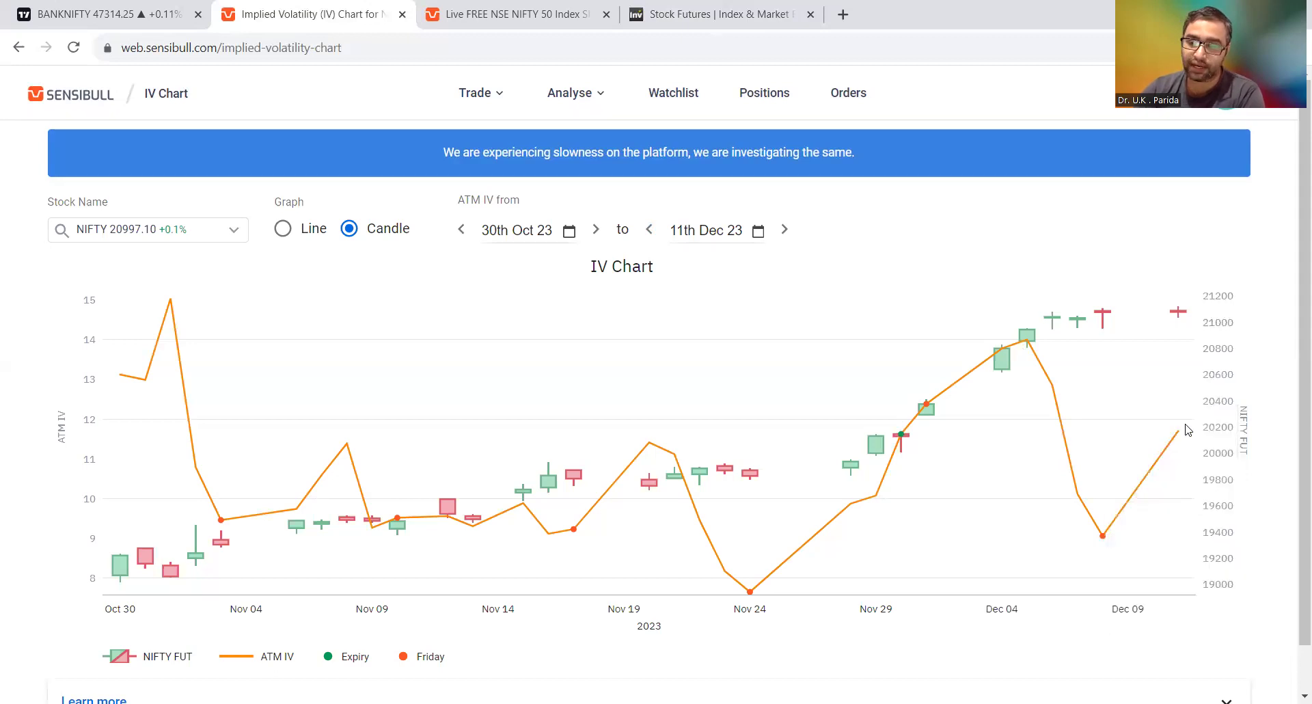
Step: Set the IV chart's stock to BANKNIFTY, then go to Analyse > Multi Strike OI
click(105, 228)
click(120, 296)
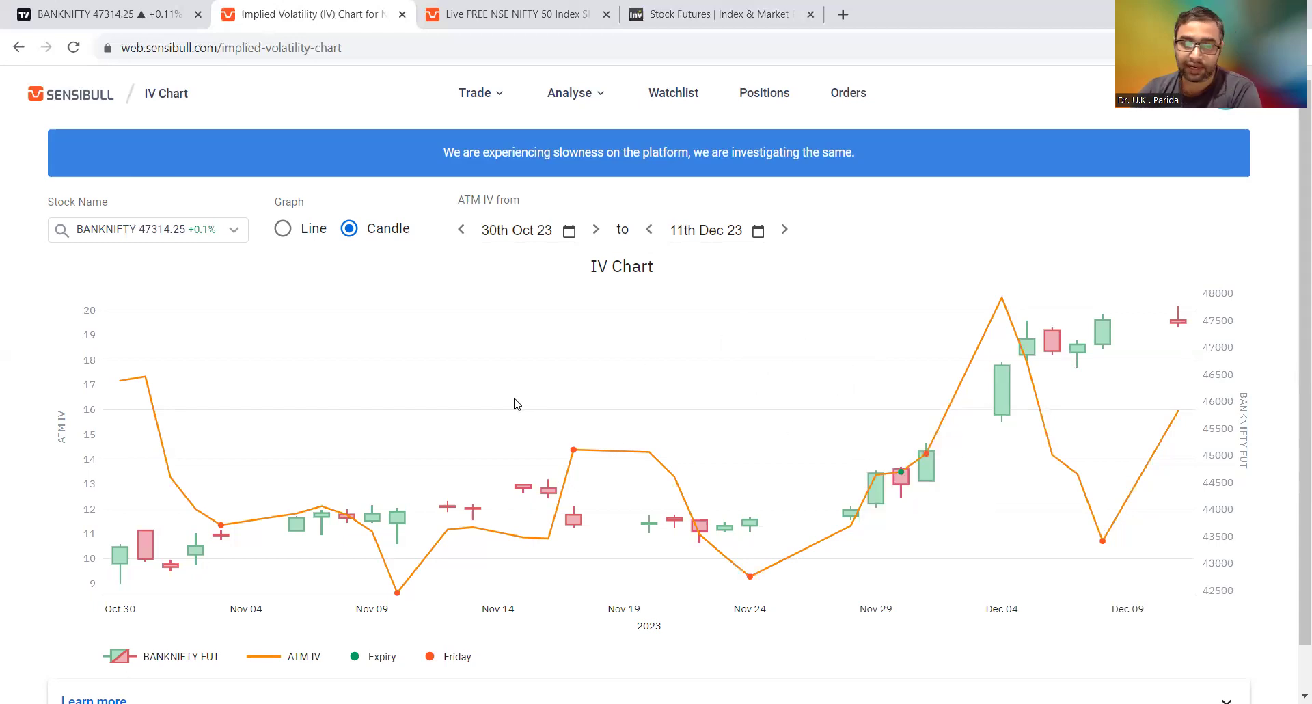
click(582, 96)
click(355, 302)
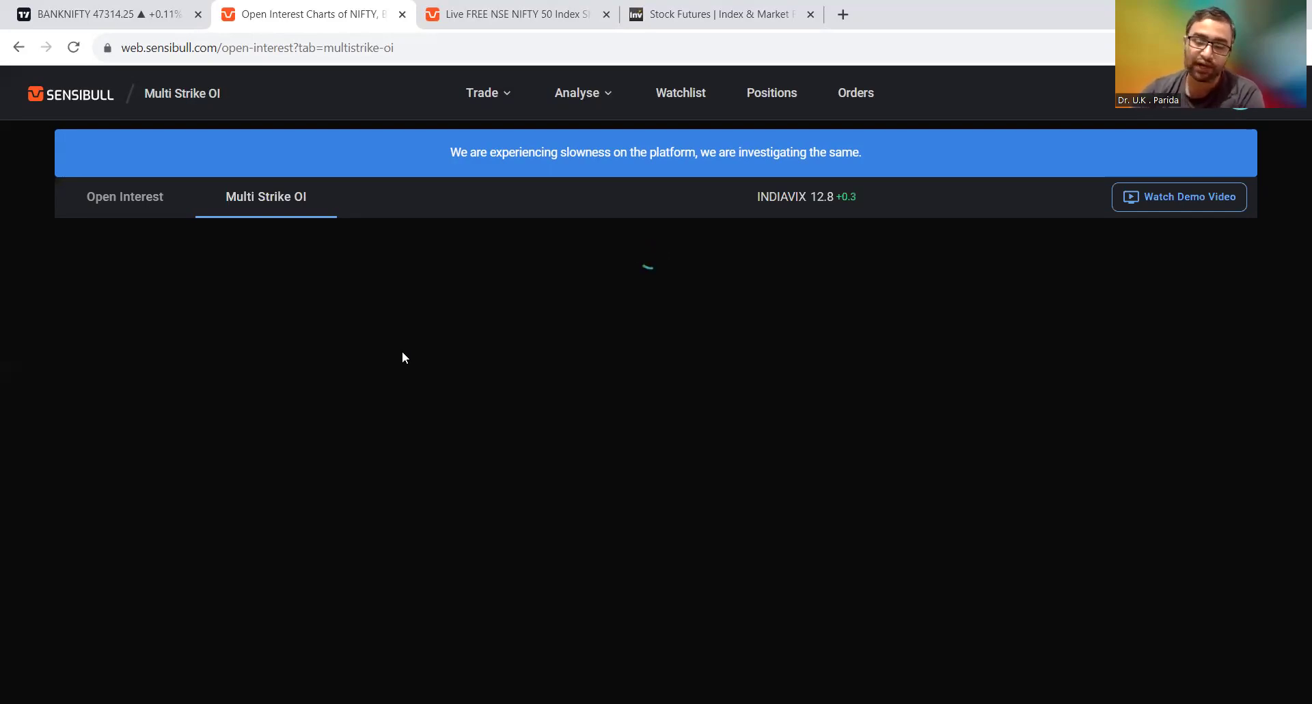
Step: Load the NIFTY Weekly open interest chart for the 14 and 21 Dec expiries
click(486, 8)
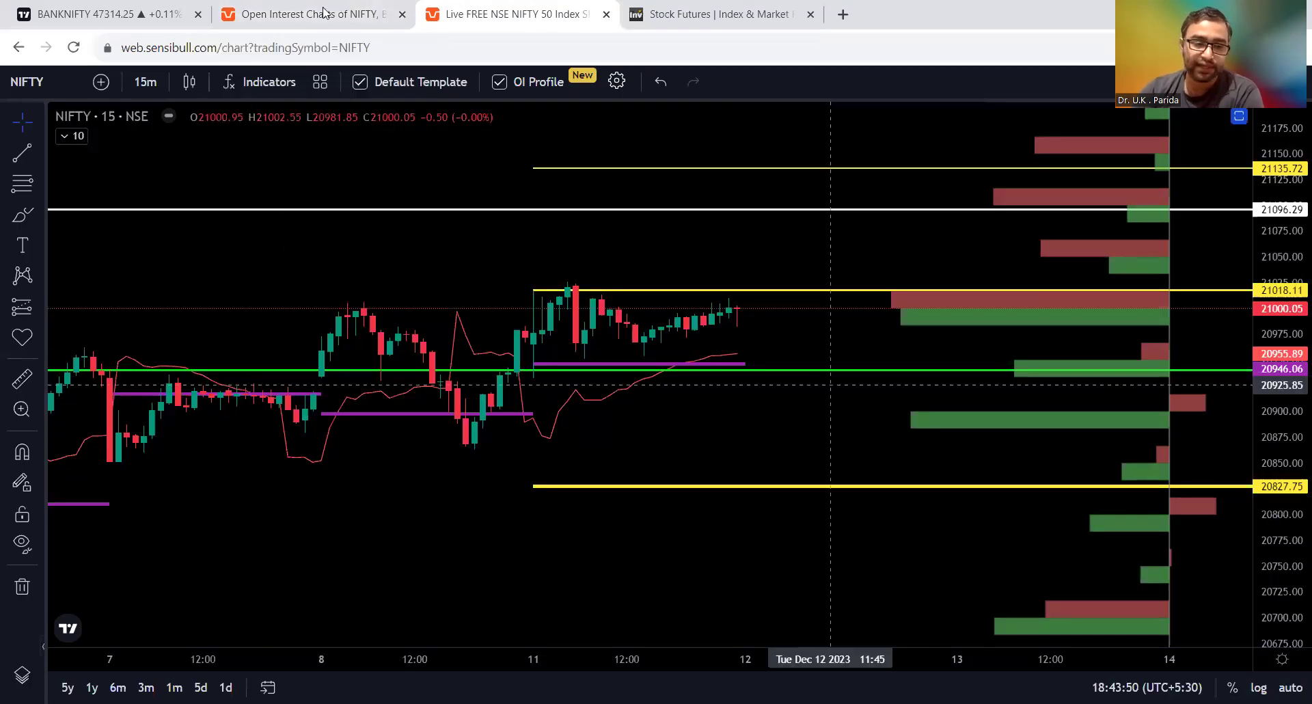
click(324, 12)
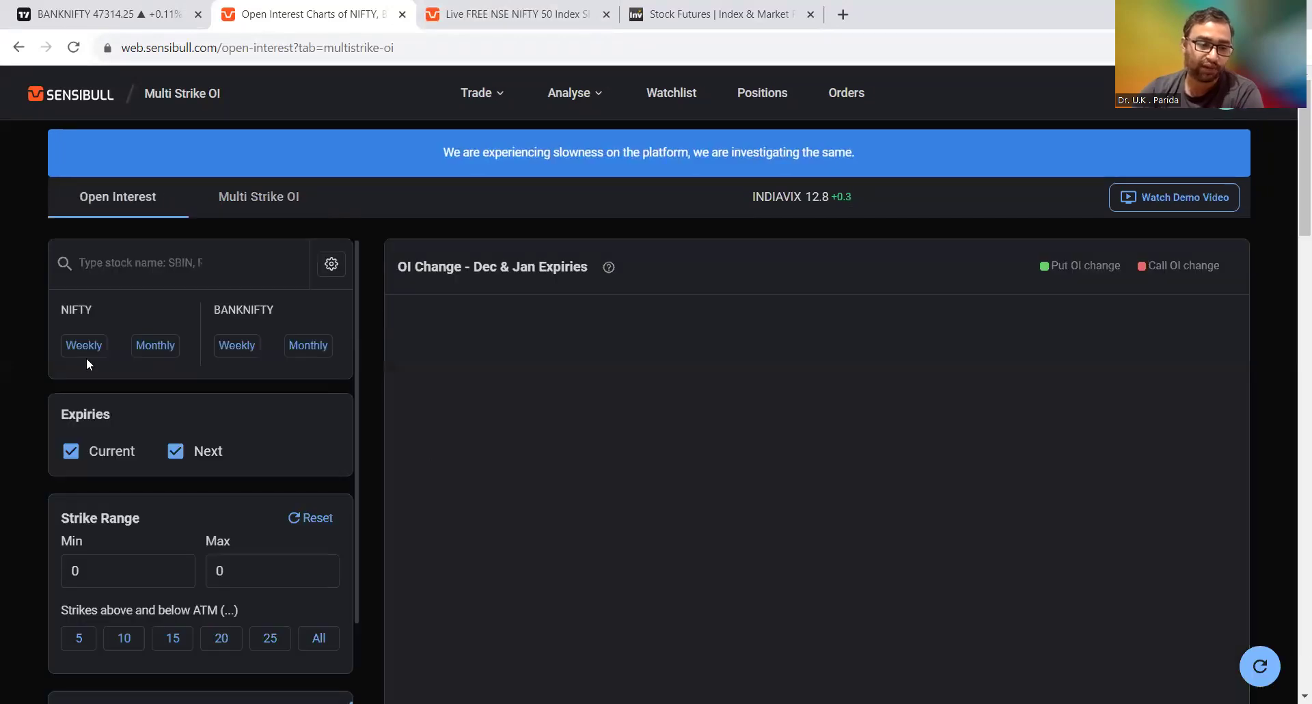
click(85, 348)
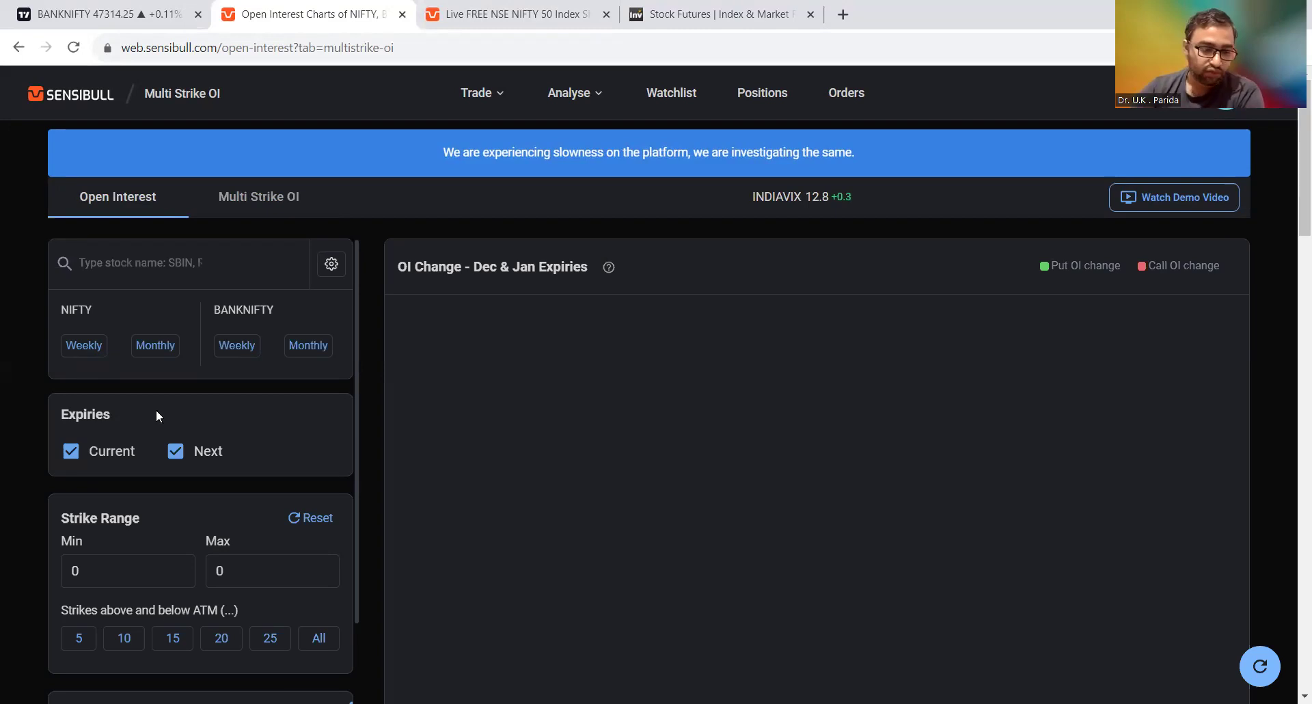
click(82, 346)
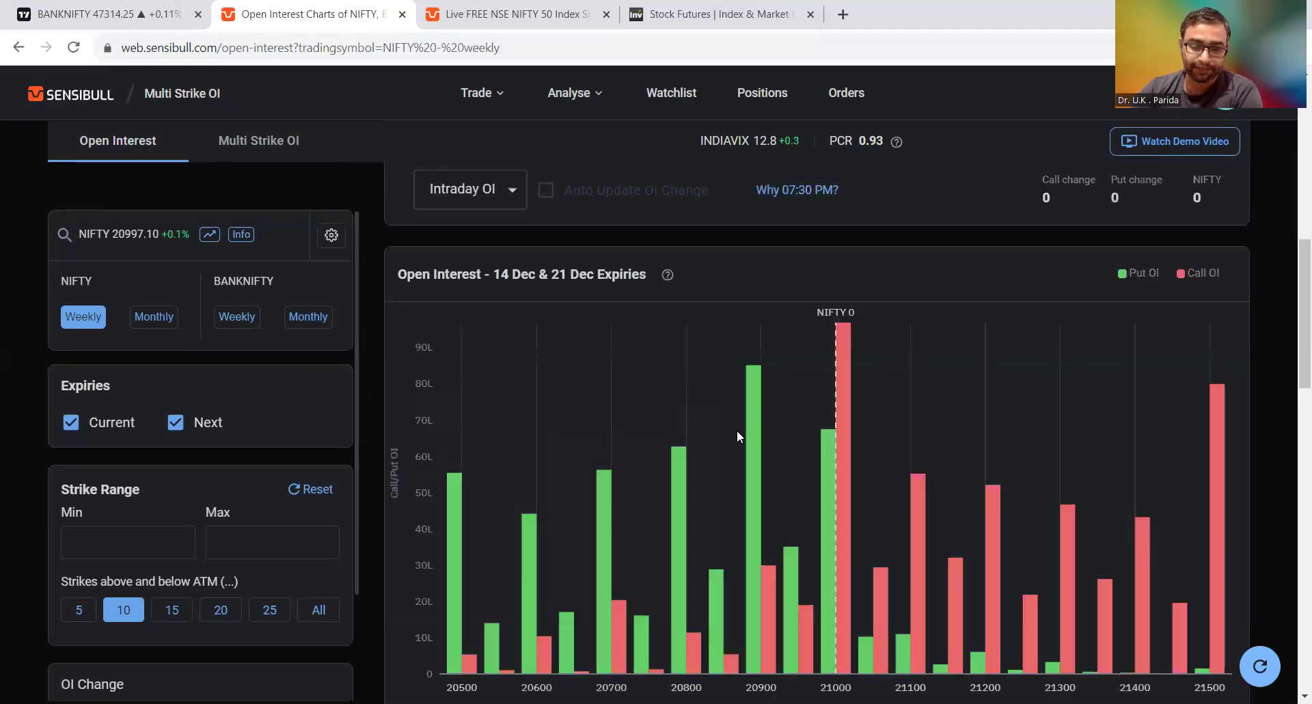
scroll(855, 580, down, 1)
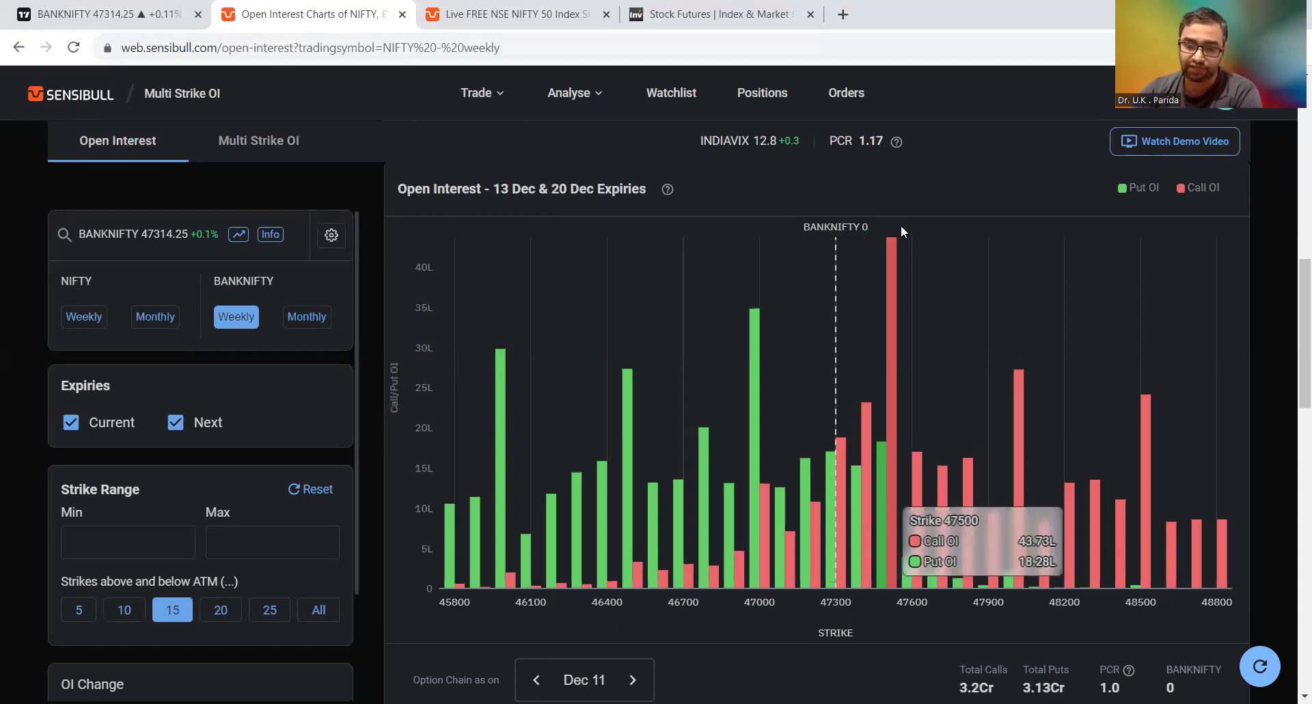
mouse_move(683, 533)
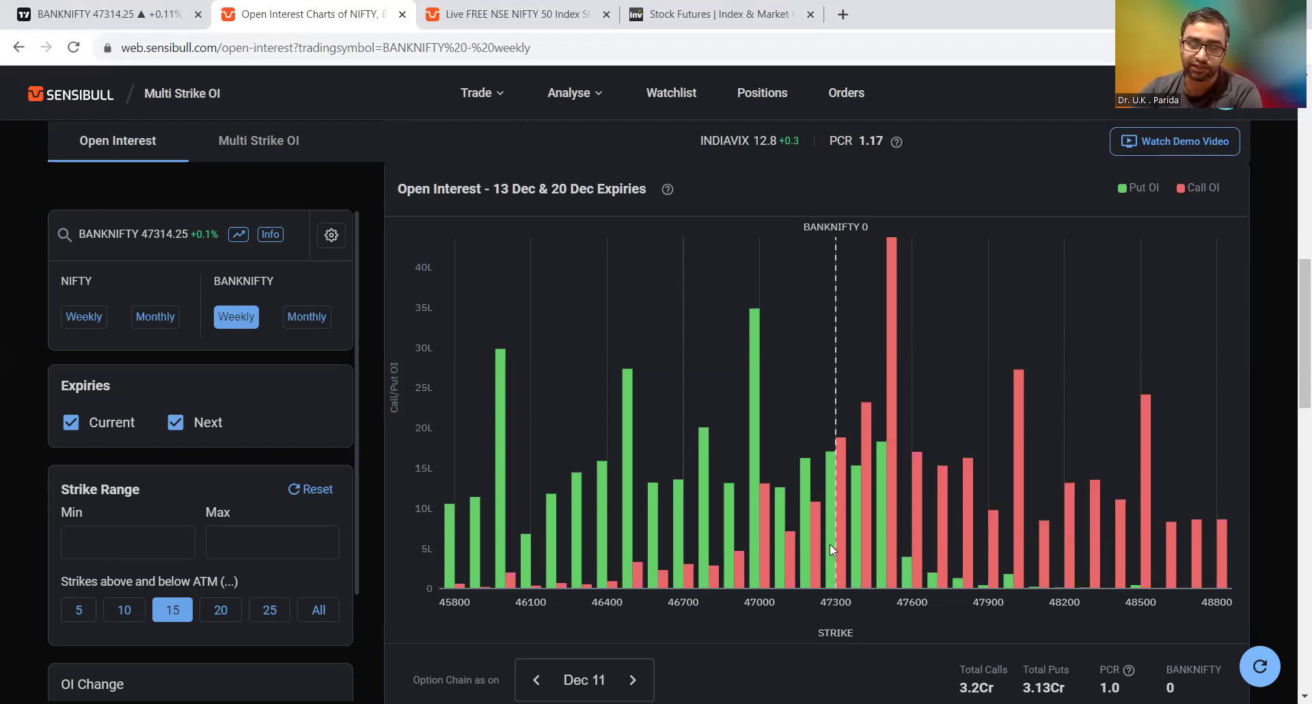
mouse_move(840, 554)
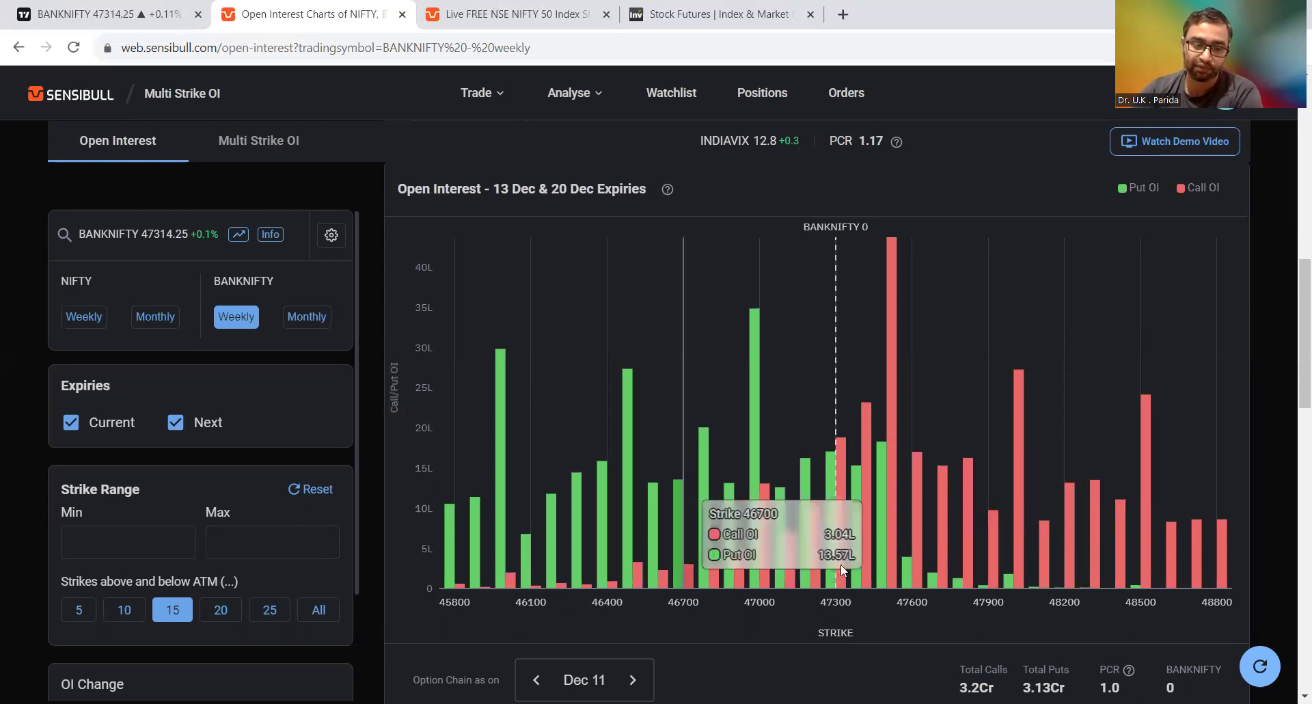
click(93, 318)
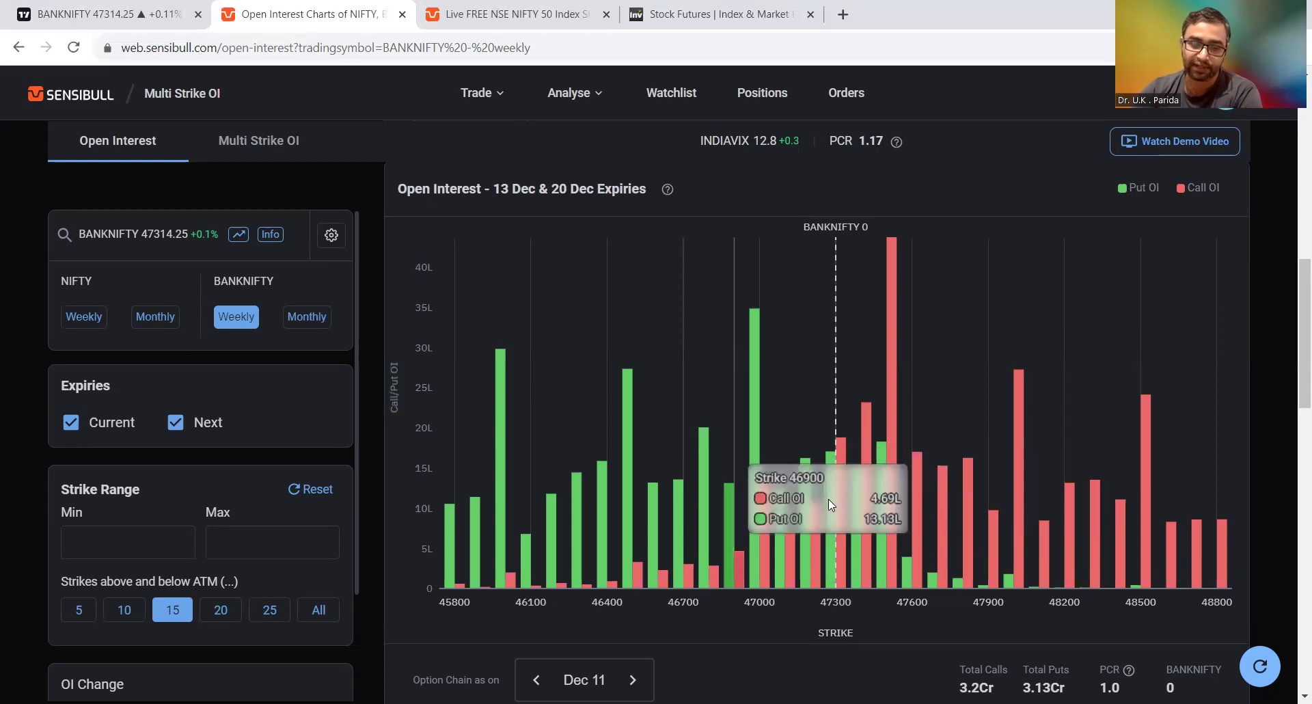
scroll(830, 498, down, 1)
scroll(856, 538, up, 1)
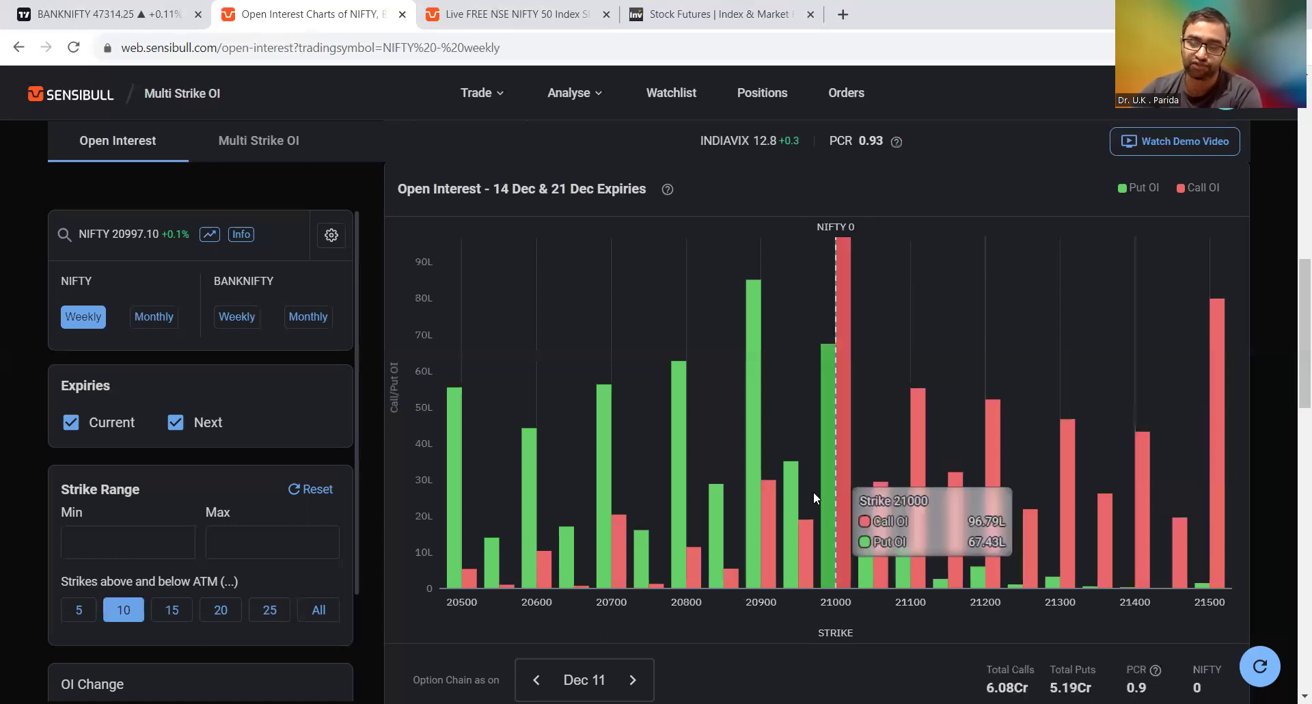
Step: Go to Sensibull's live NIFTY 15-minute chart with the OI Profile overlay
click(476, 10)
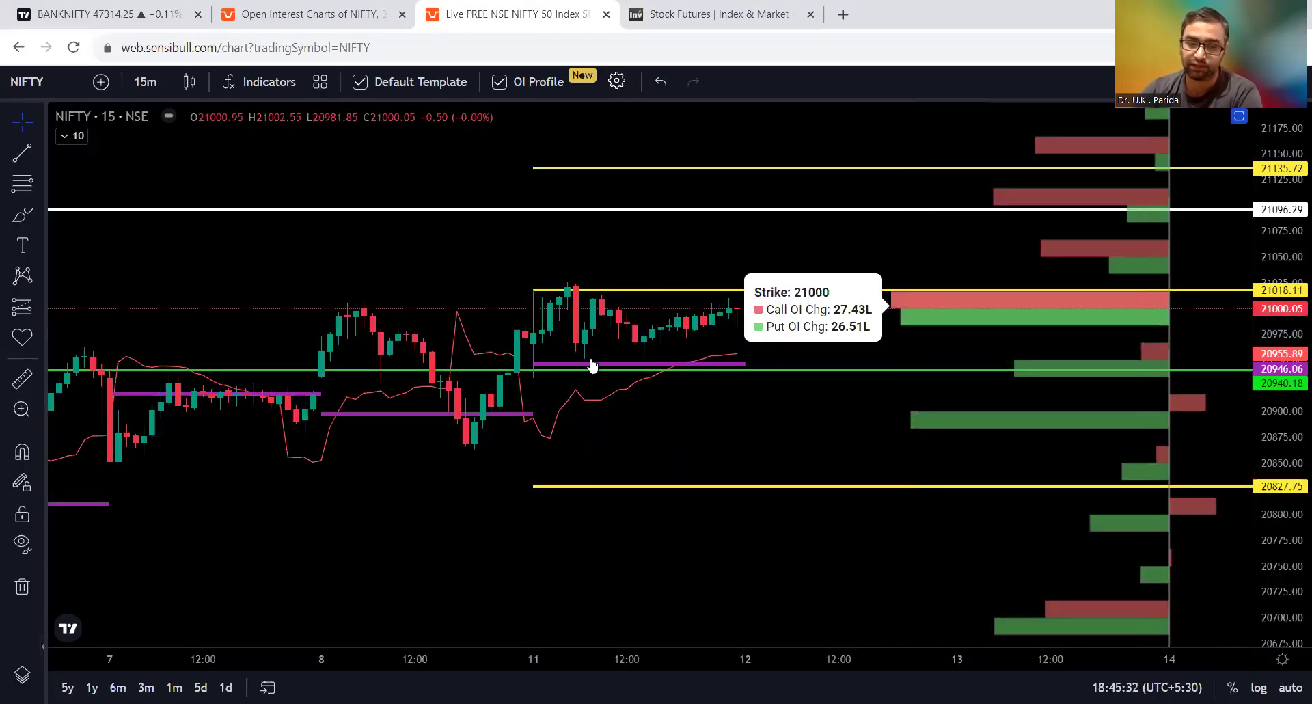
mouse_move(612, 213)
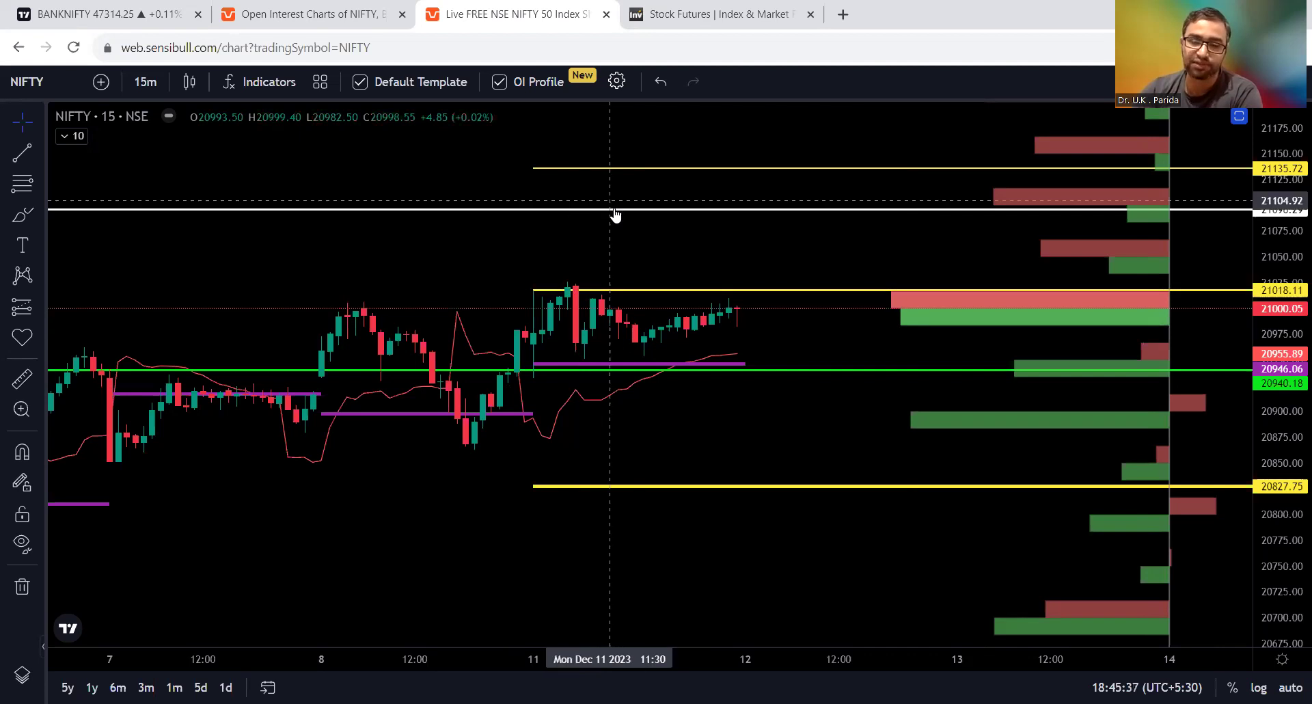
scroll(615, 214, up, 2)
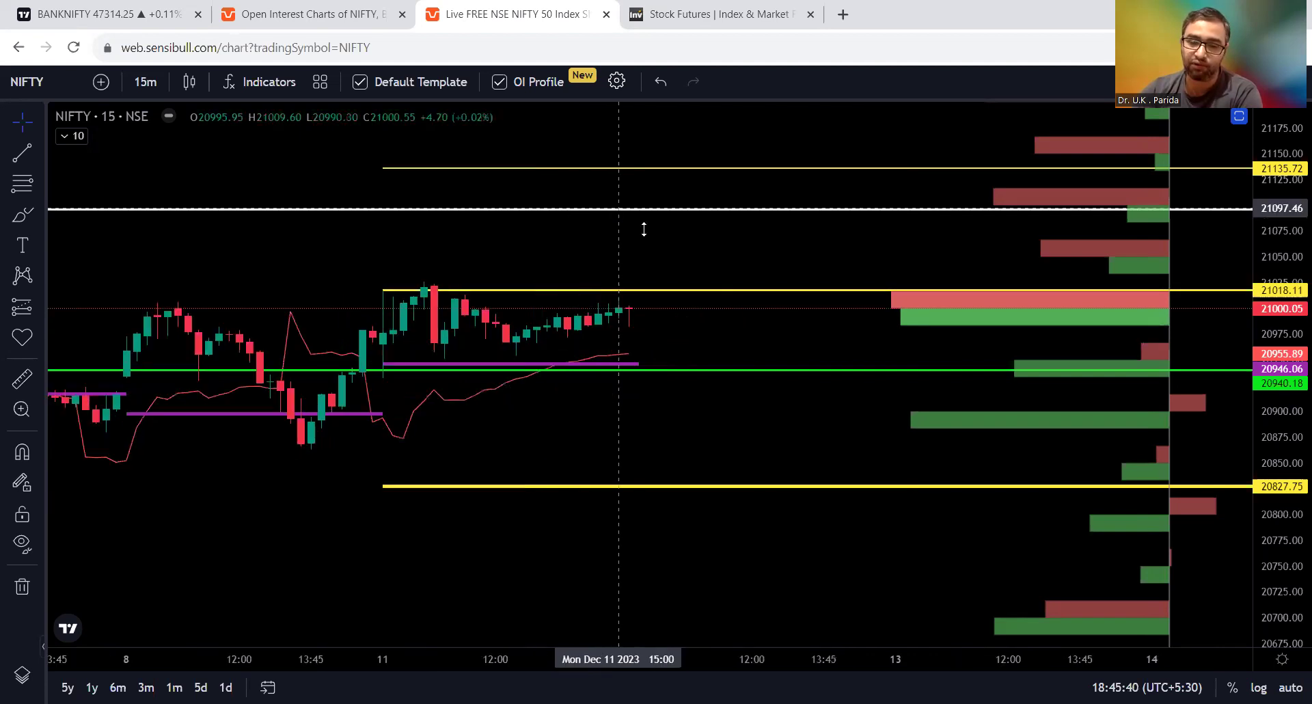
scroll(645, 230, down, 1)
Step: Stretch the price scale so levels and OI bars around 21000 spread further apart
drag(1292, 421, 1293, 442)
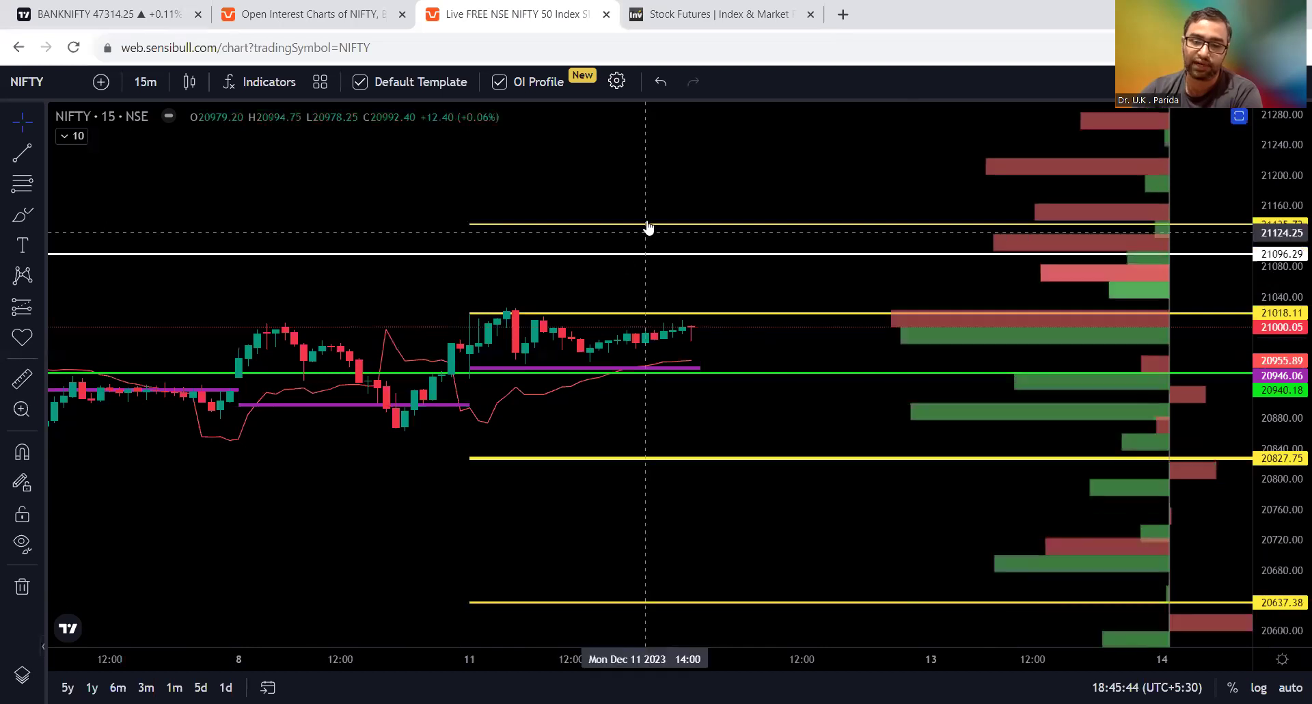
drag(1297, 304, 1280, 320)
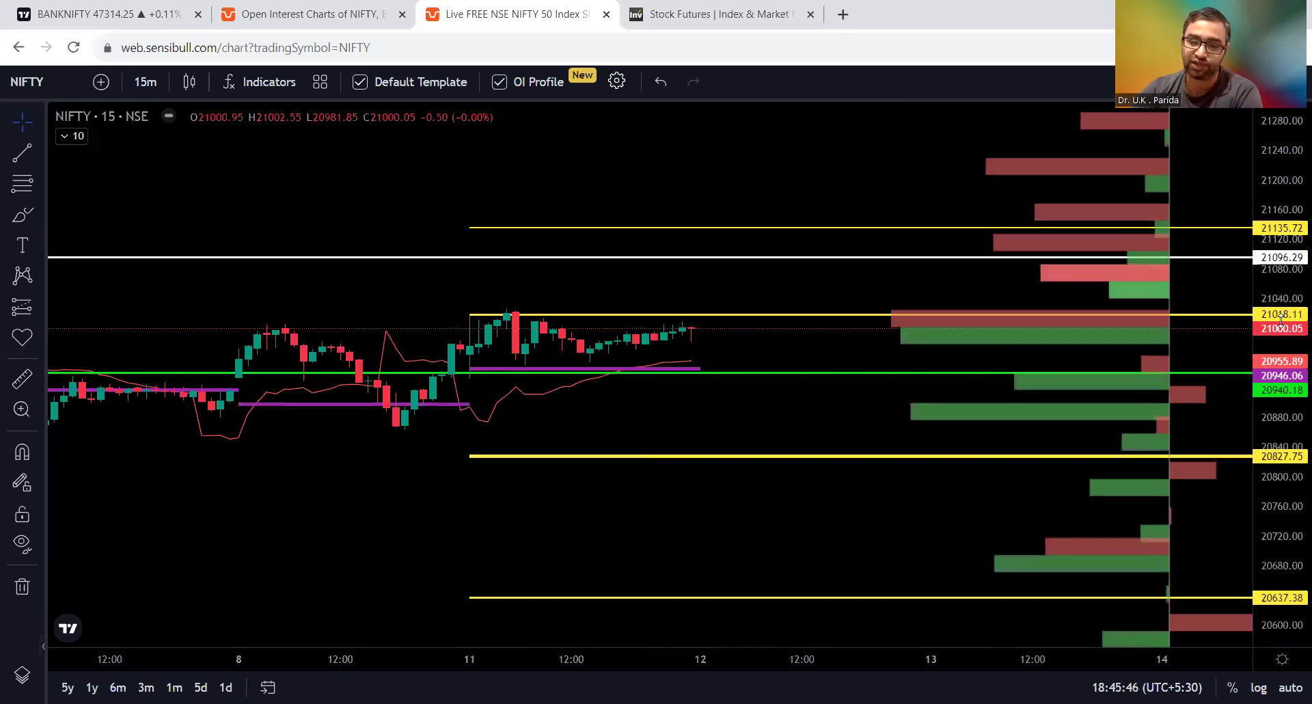
drag(702, 260, 687, 410)
drag(686, 339, 693, 124)
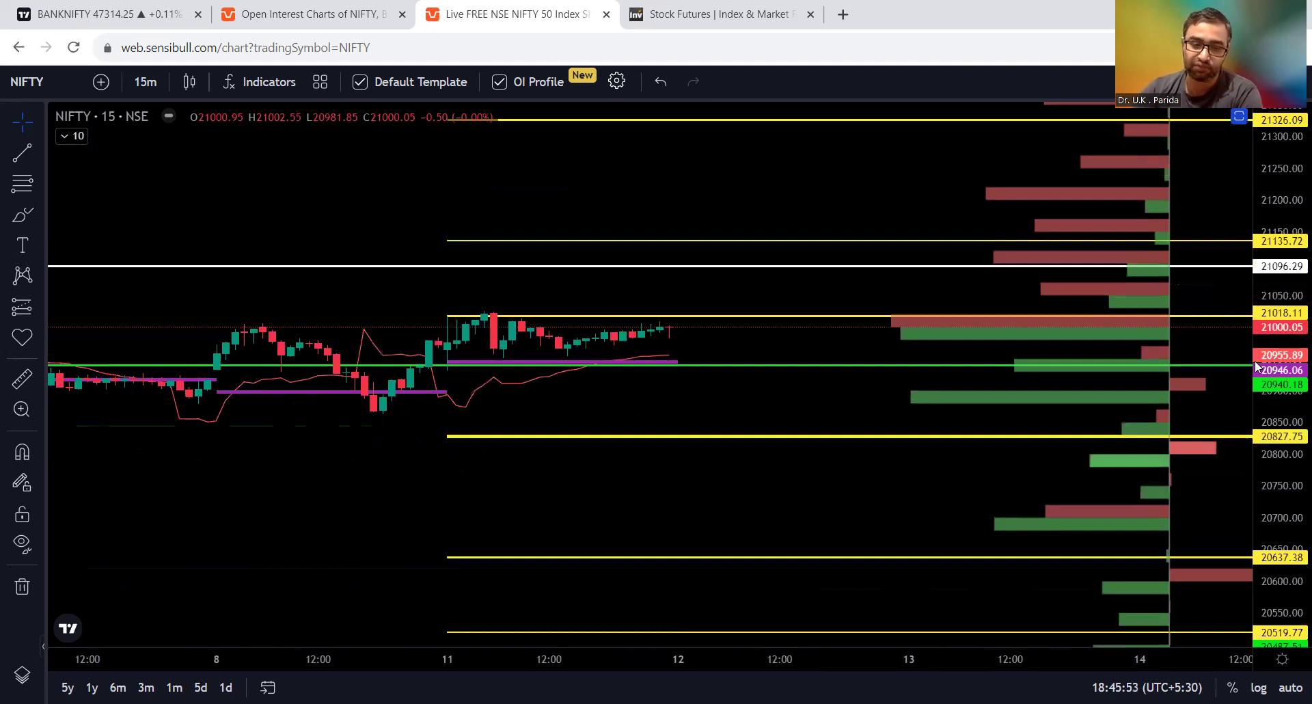
drag(1256, 367, 723, 270)
drag(1292, 402, 1293, 435)
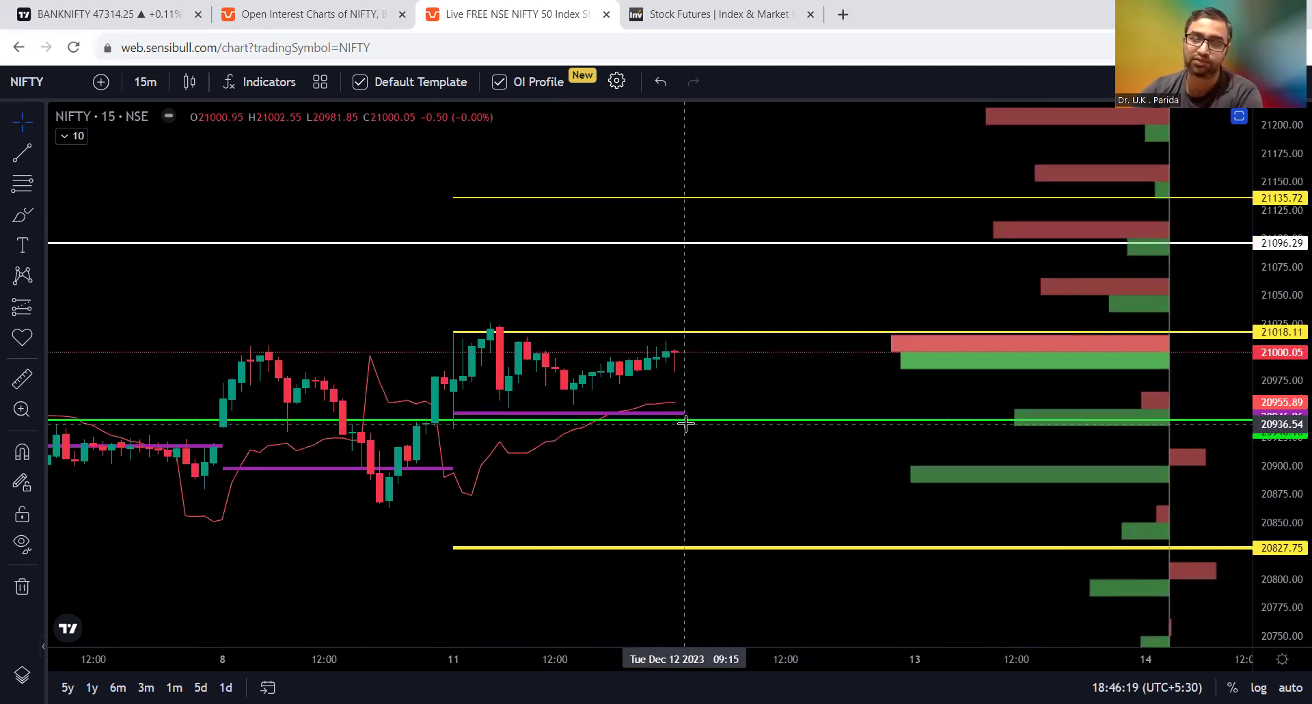
Step: Switch the Sensibull live chart's symbol to BANK NIFTY and widen its price axis
click(31, 82)
text(BANK)
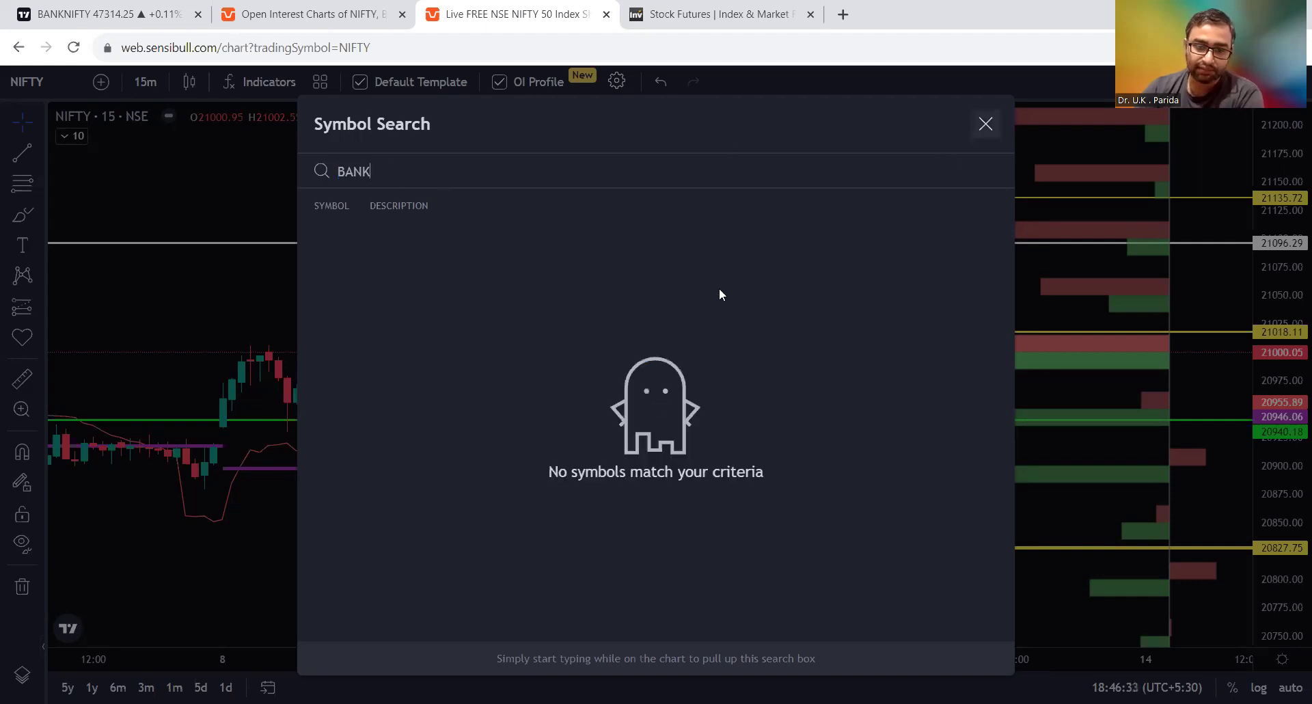
text( NIFTY)
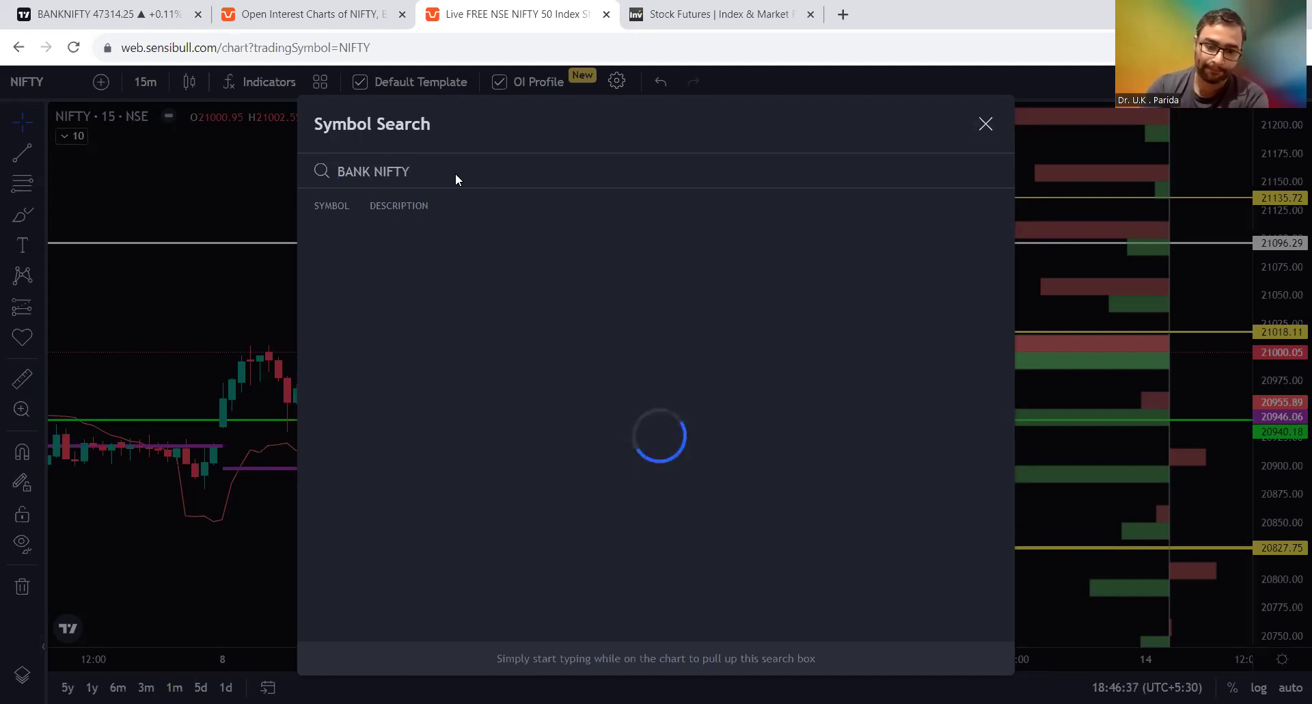
key(Escape)
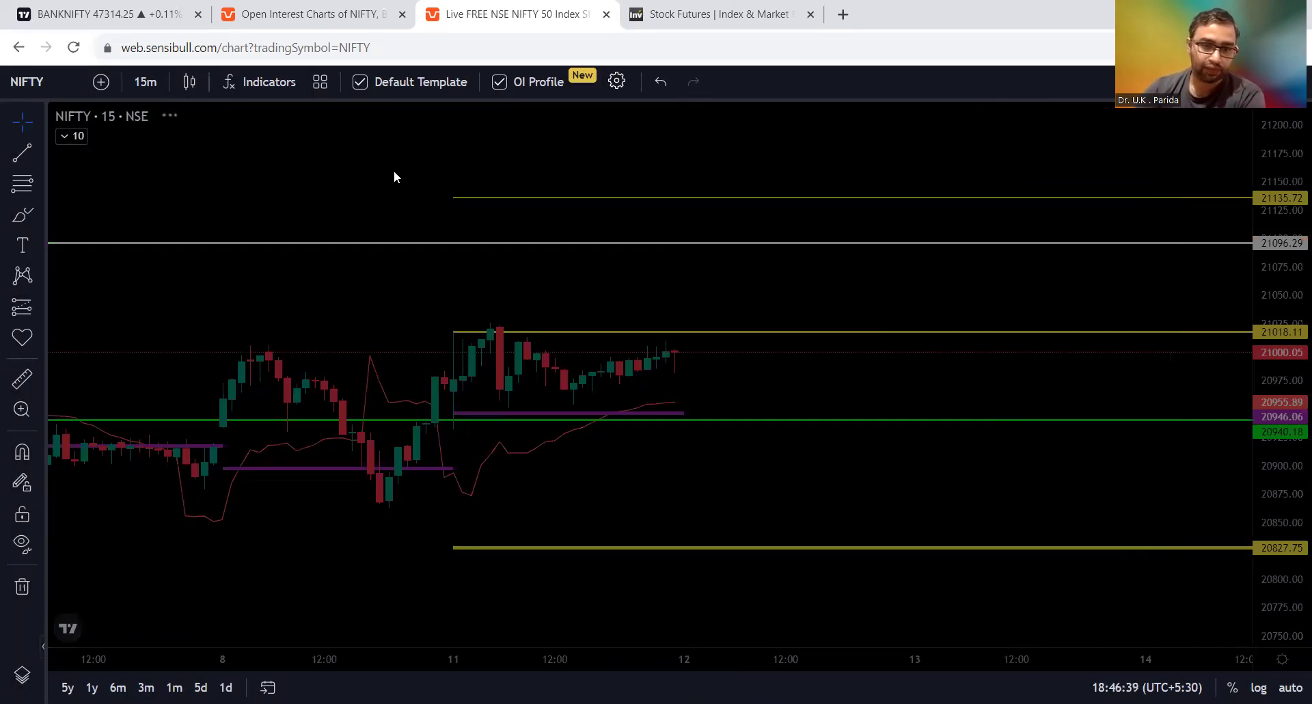
click(71, 89)
key(ctrl+a)
text(BANK)
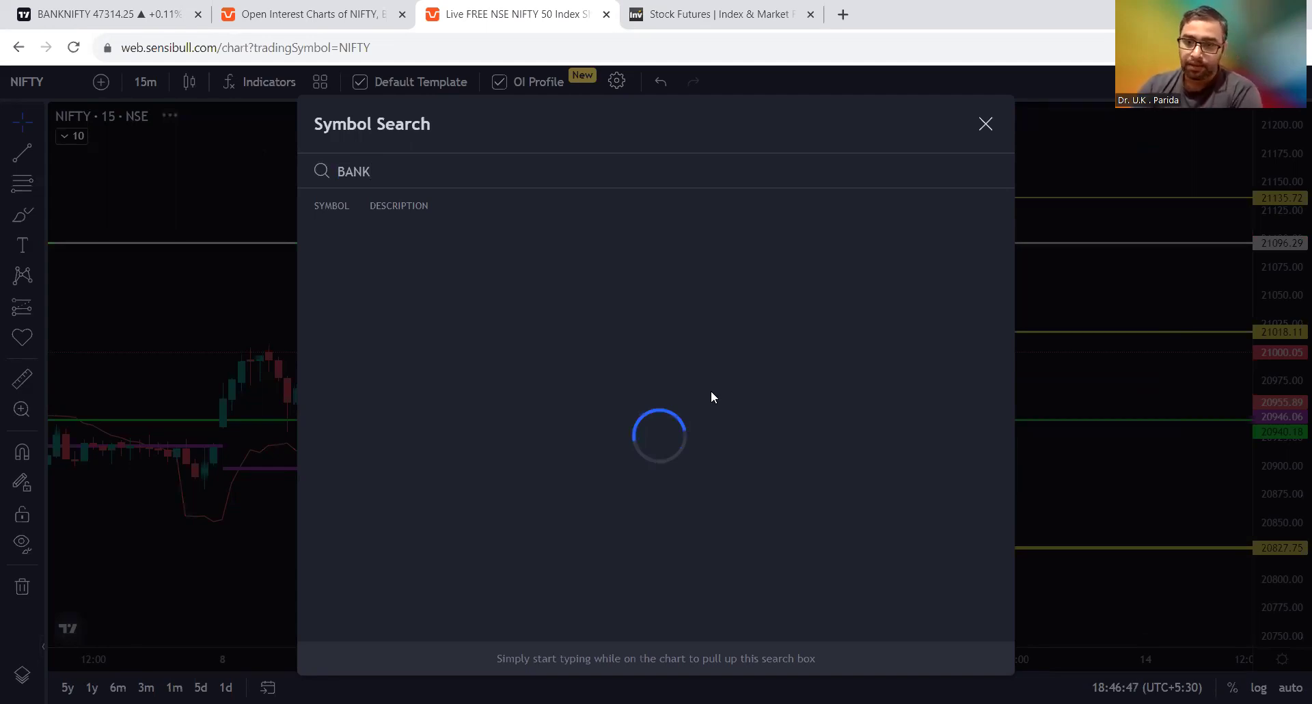
key(Return)
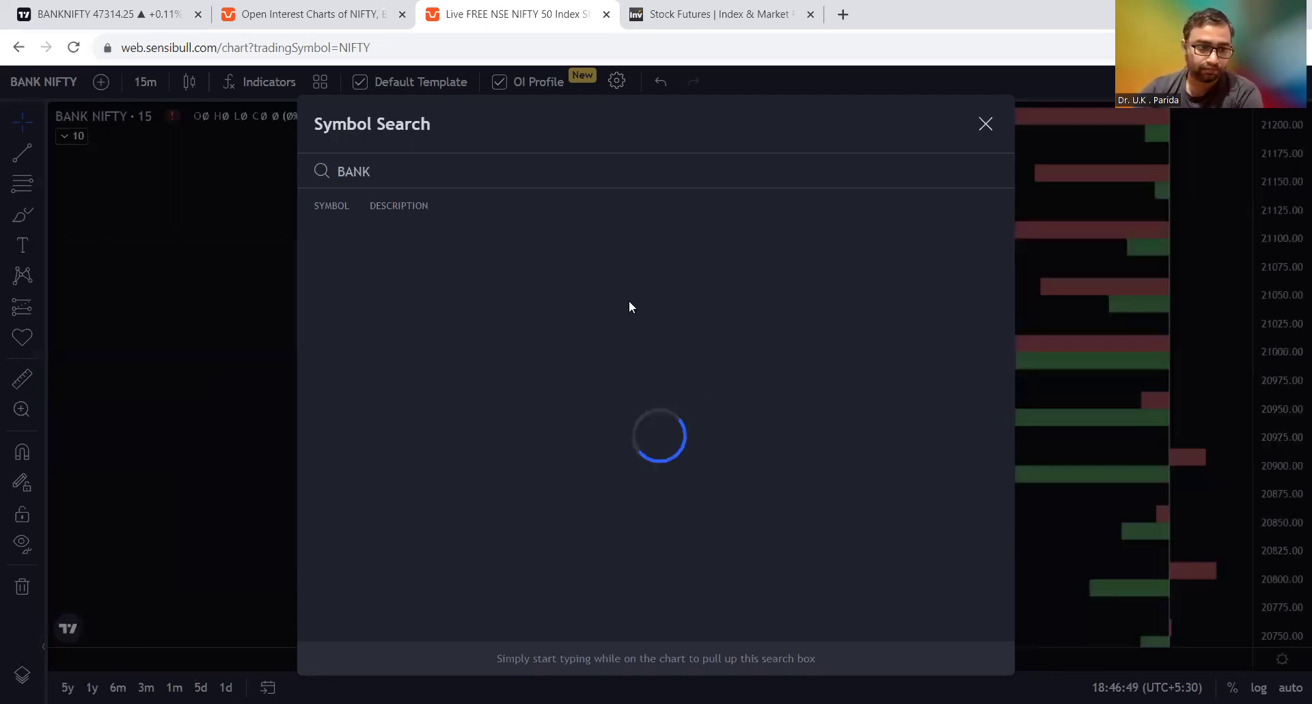
click(984, 124)
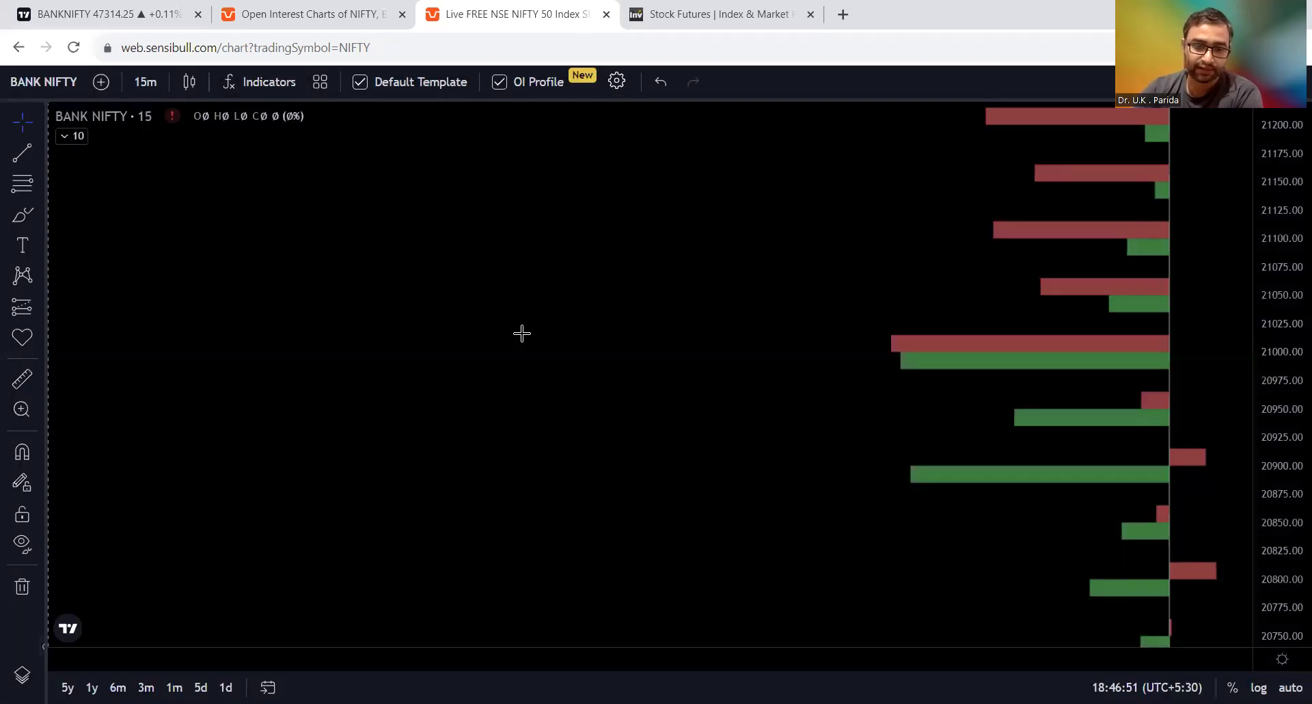
click(882, 346)
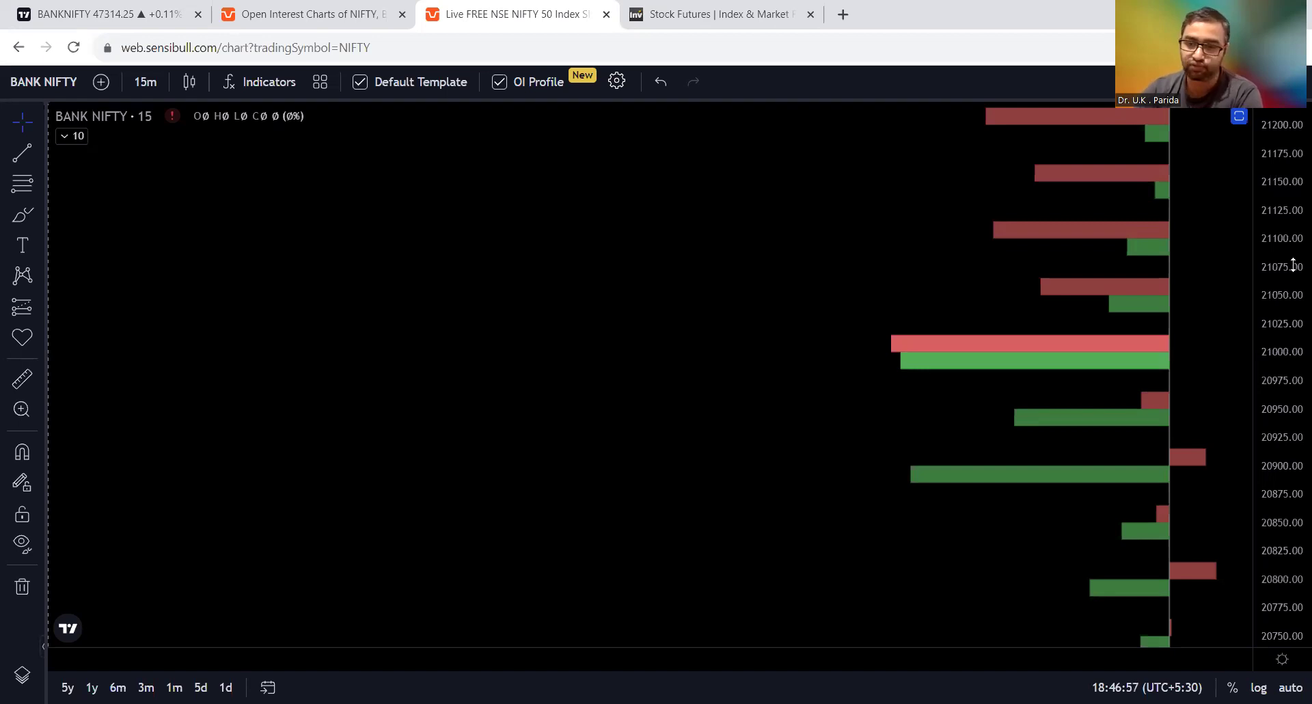
drag(1293, 267, 1293, 369)
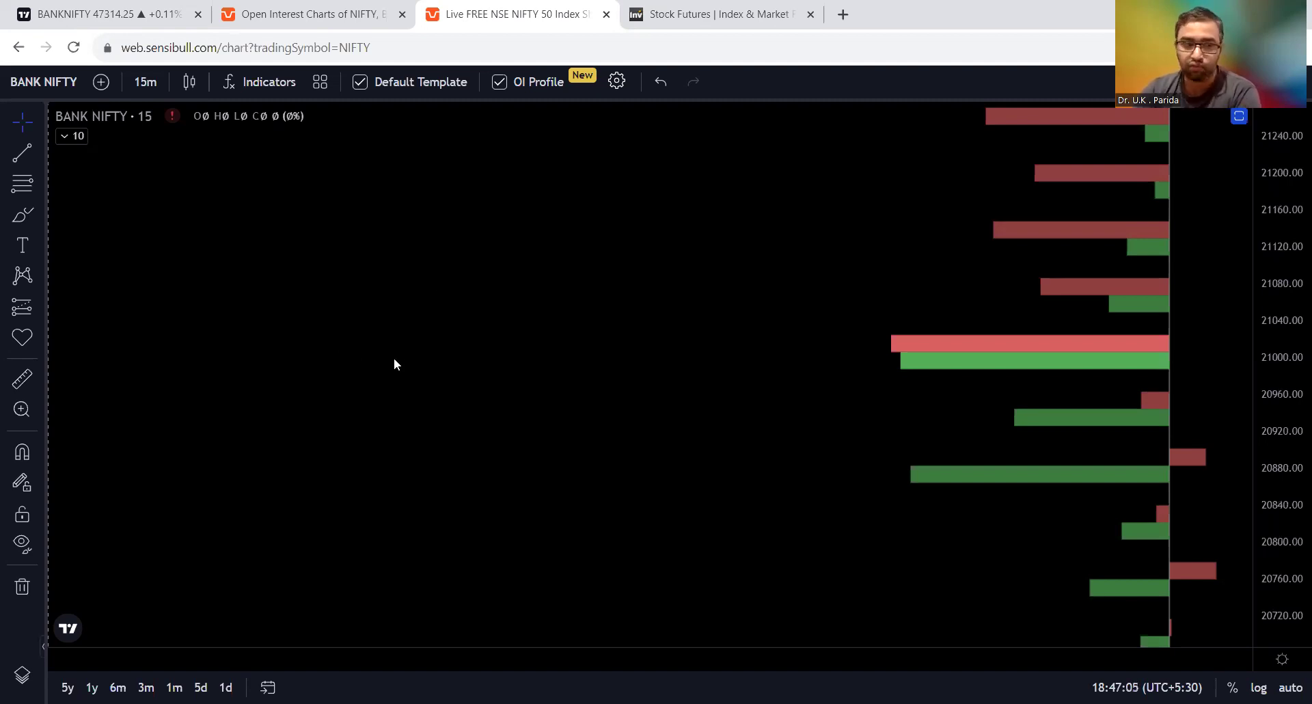
Step: Check the Sensibull chart again, then return to the TradingView BANKNIFTY chart
click(111, 12)
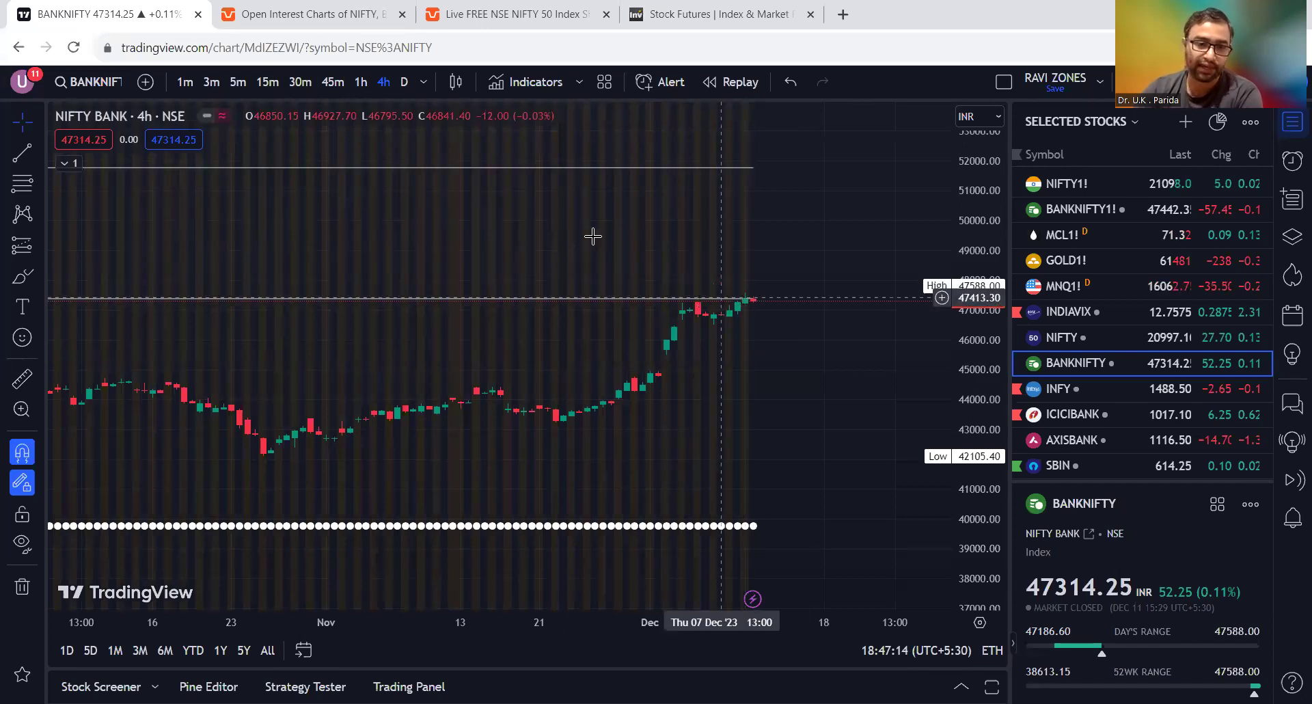
key(ctrl+3)
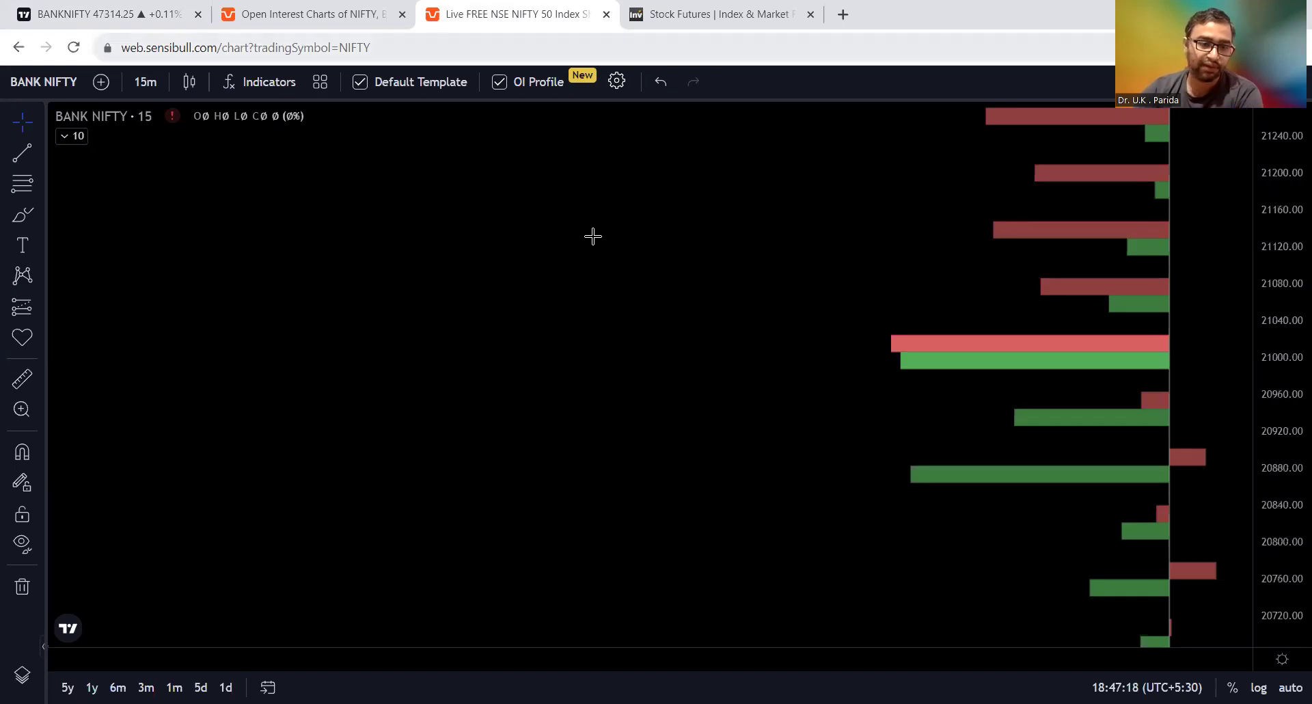
click(19, 83)
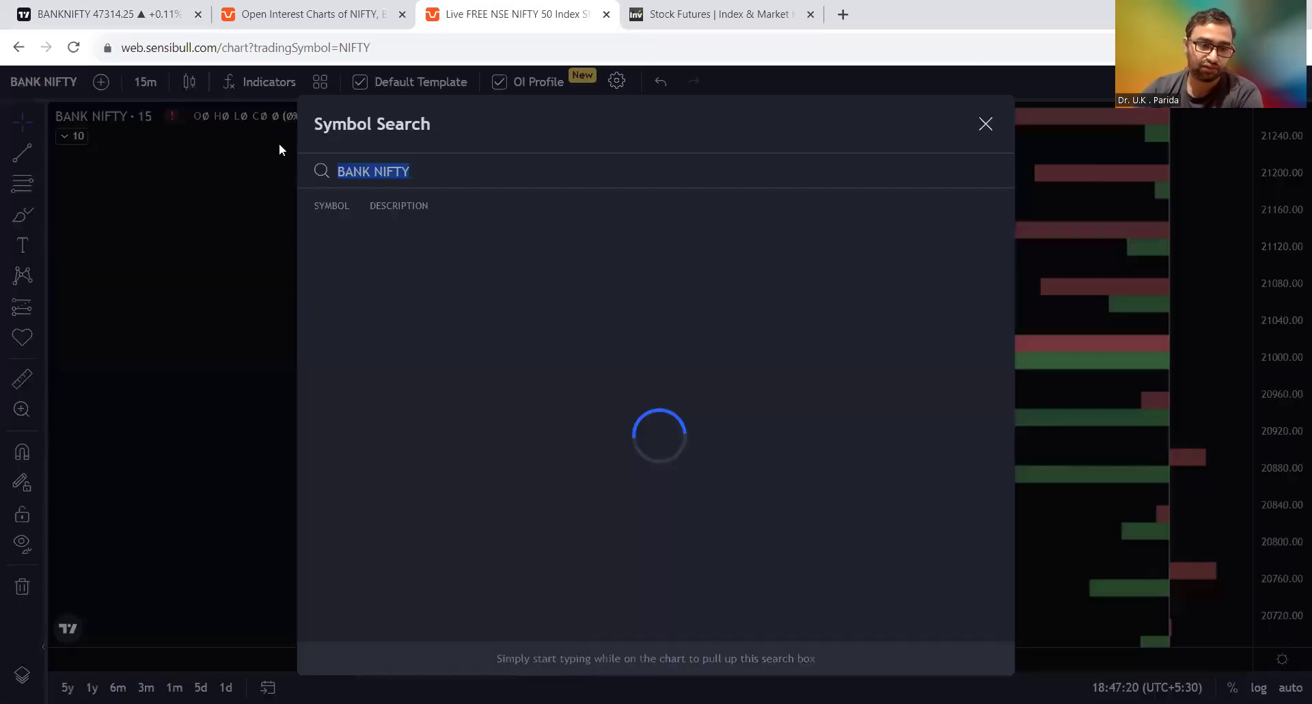
key(Escape)
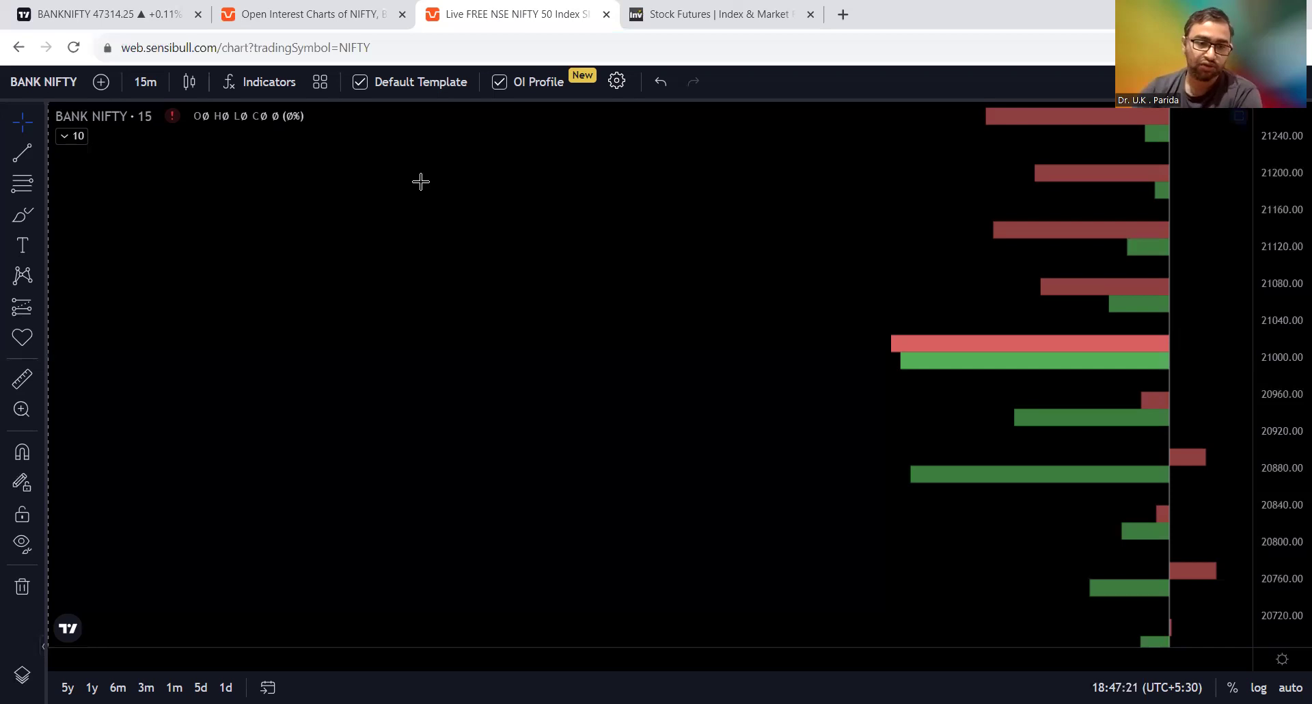
click(67, 14)
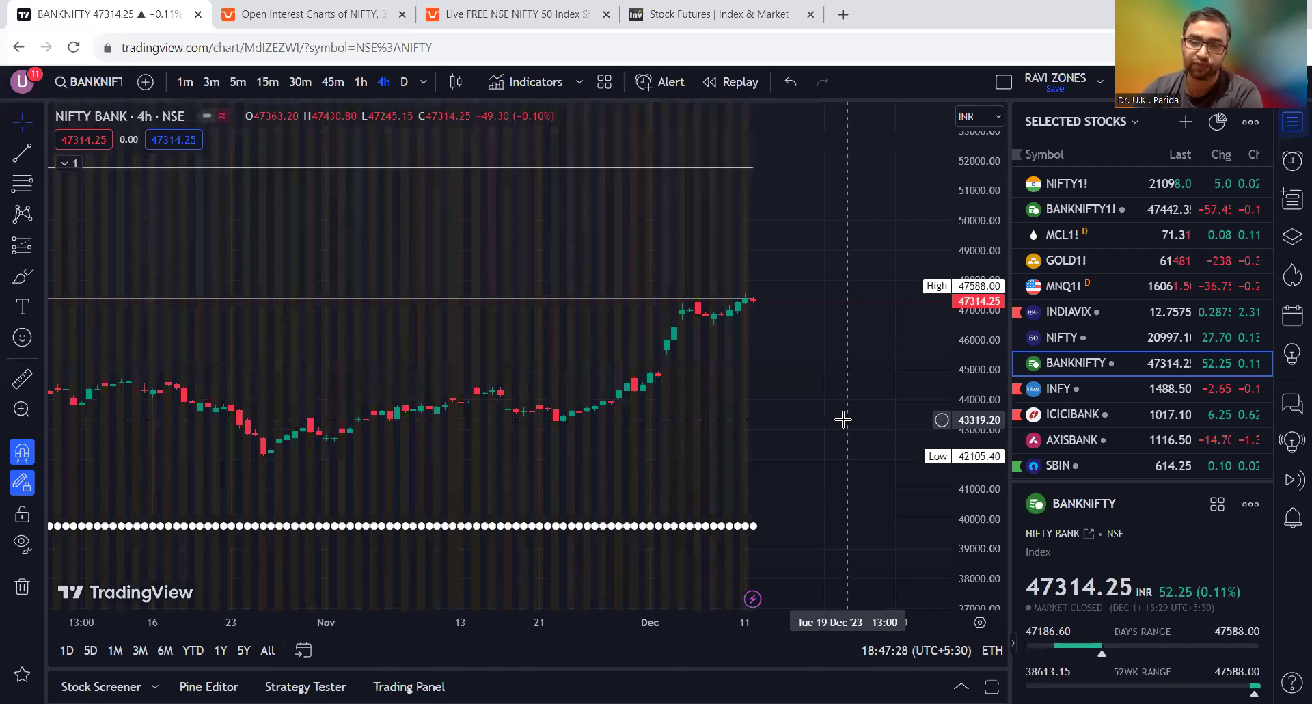
Step: Zoom the Nifty Bank 4-hour chart out to September–December, glancing at the Sensibull pages
scroll(825, 404, down, 2)
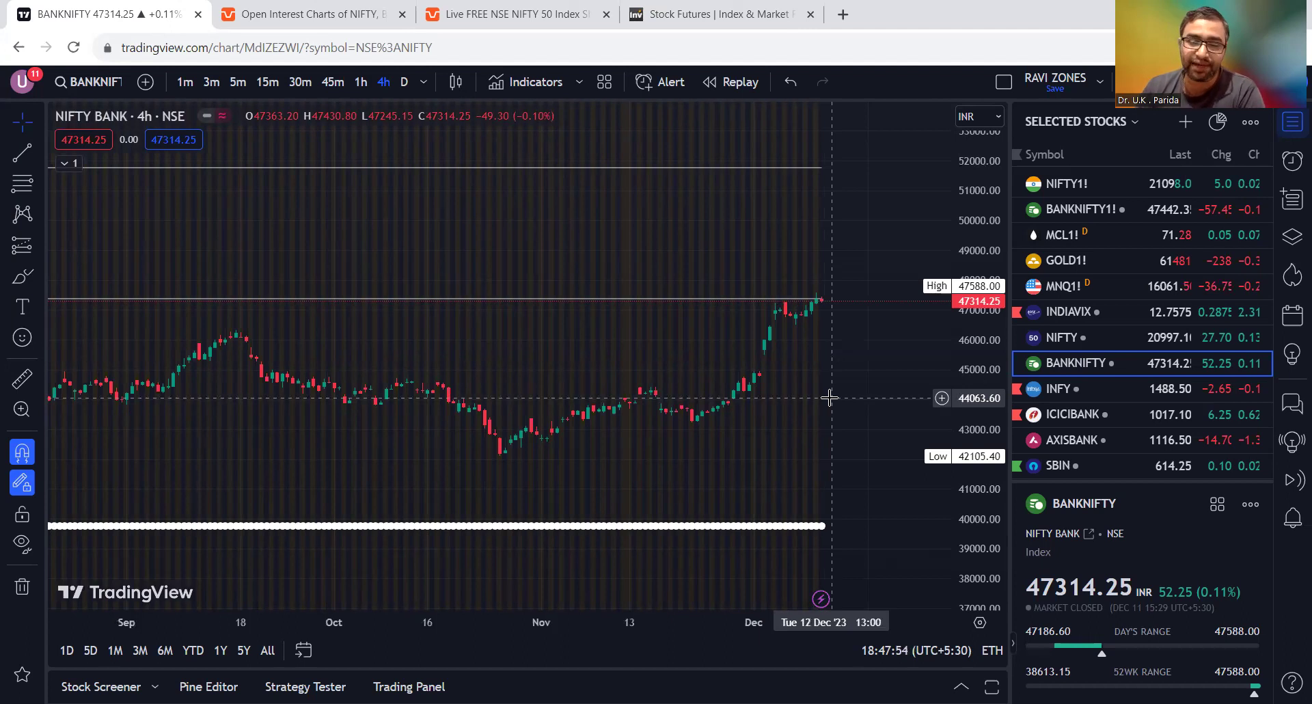
click(498, 7)
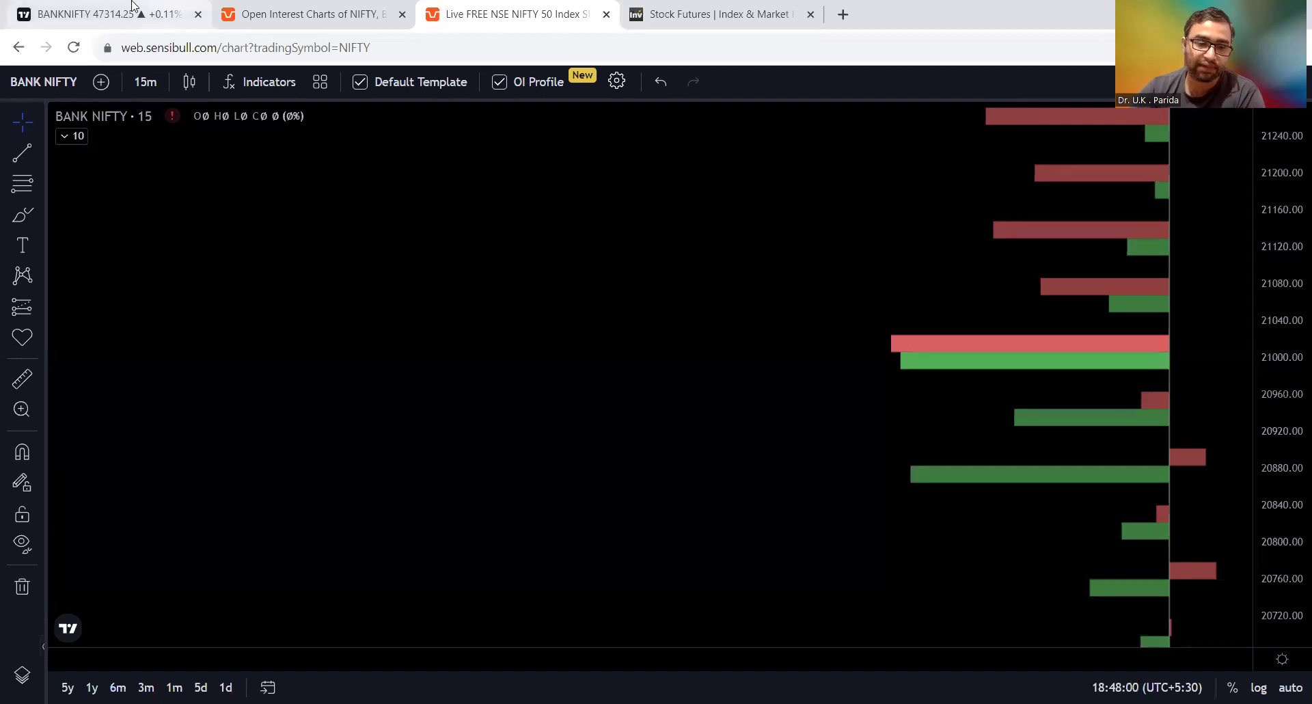
click(233, 7)
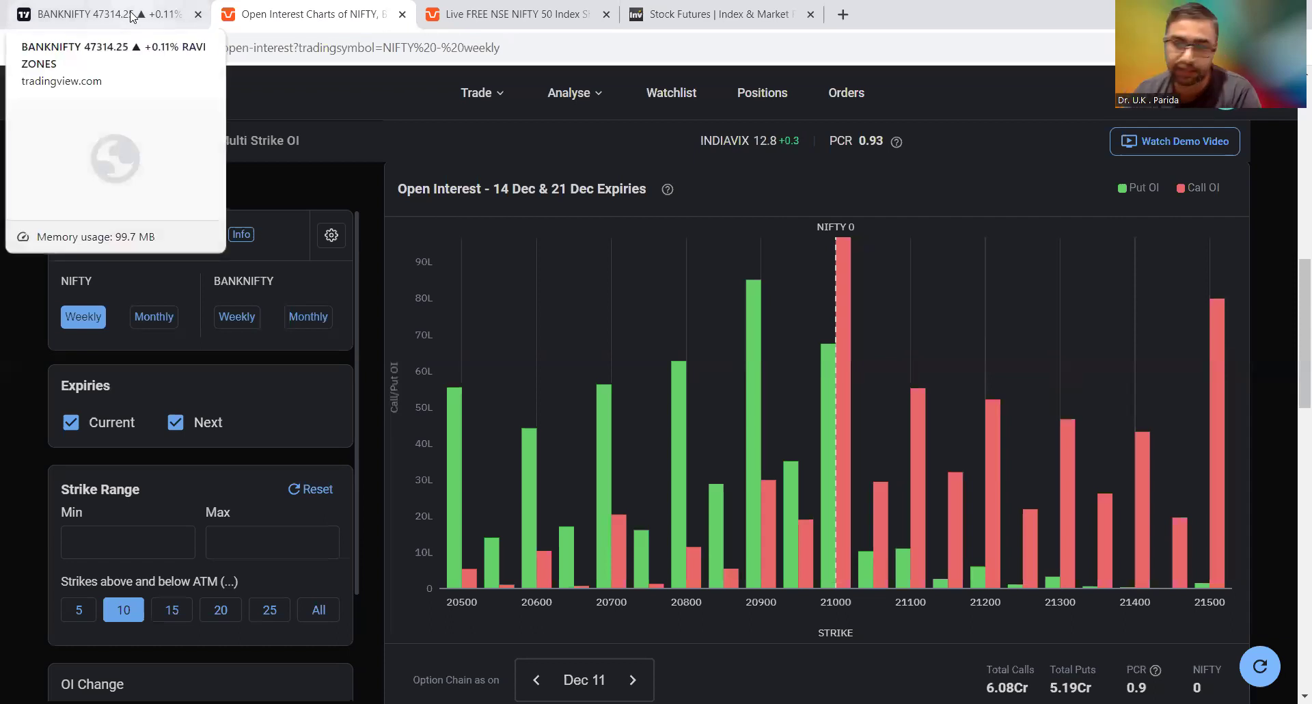
click(136, 15)
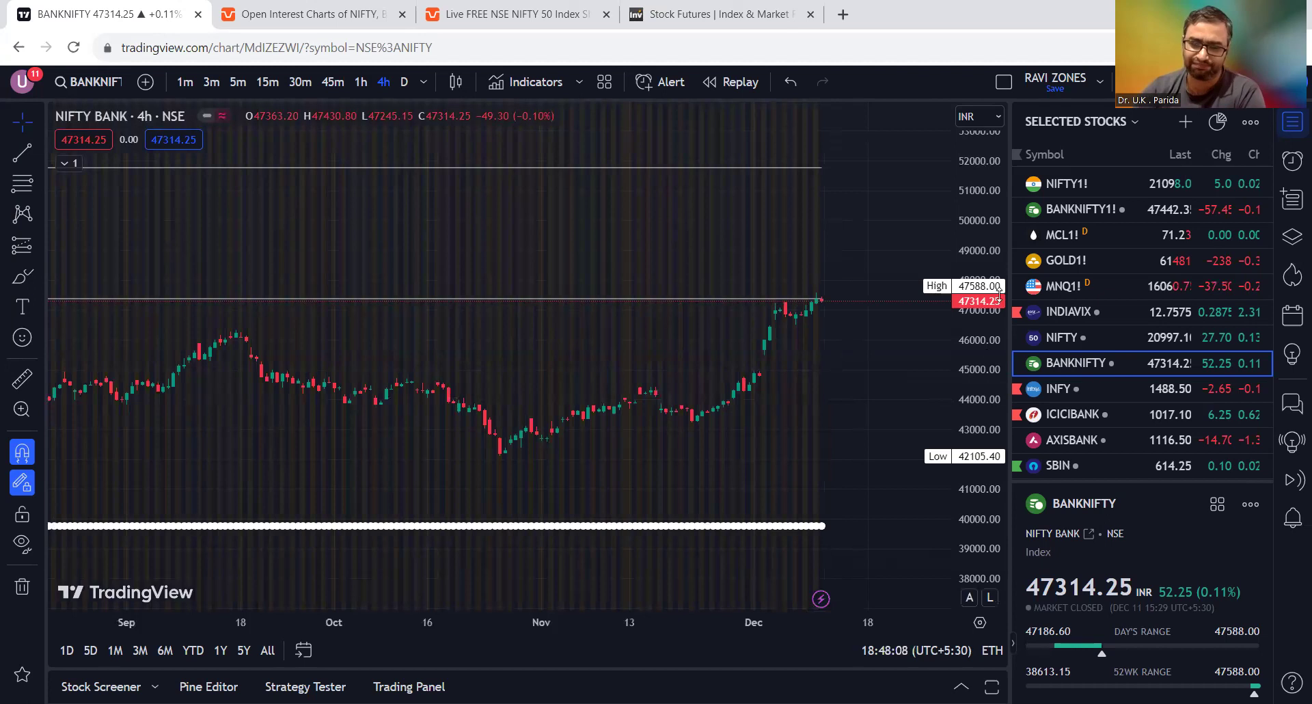
Step: Compress the Nifty Bank price axis to 36000–54000 and zoom out to July–December
drag(999, 294, 992, 351)
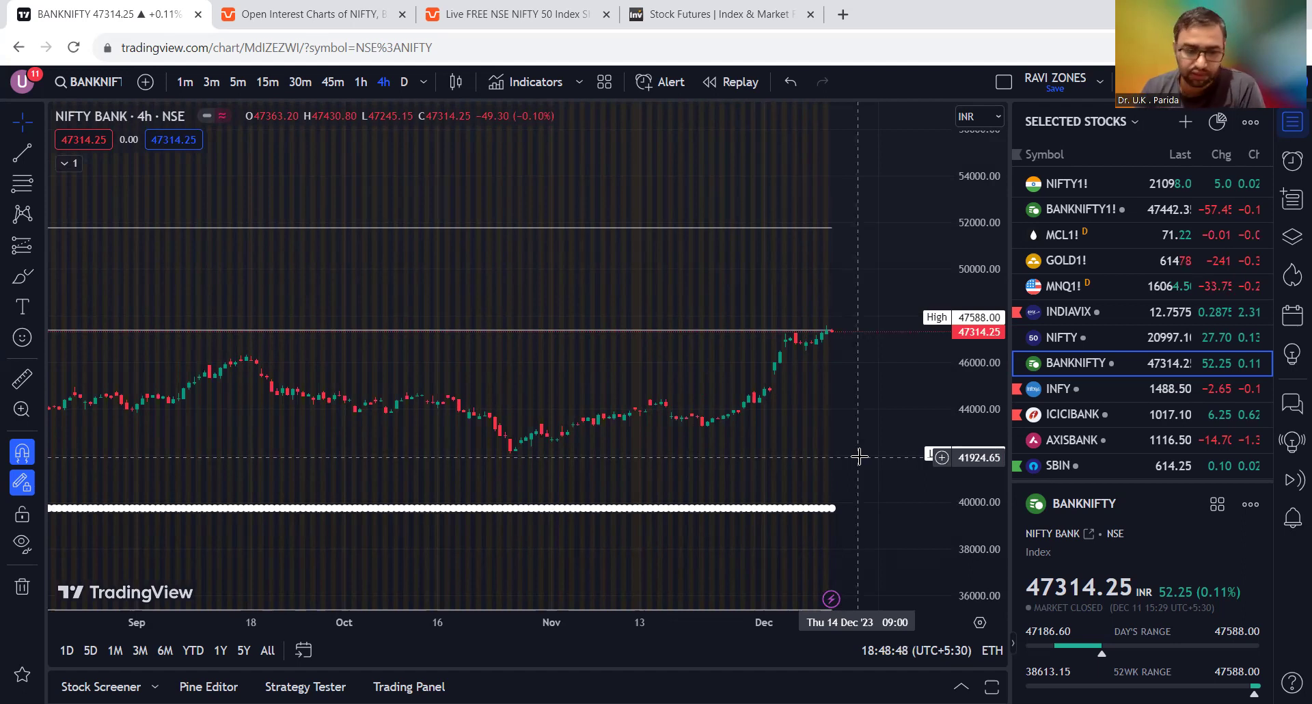
click(413, 9)
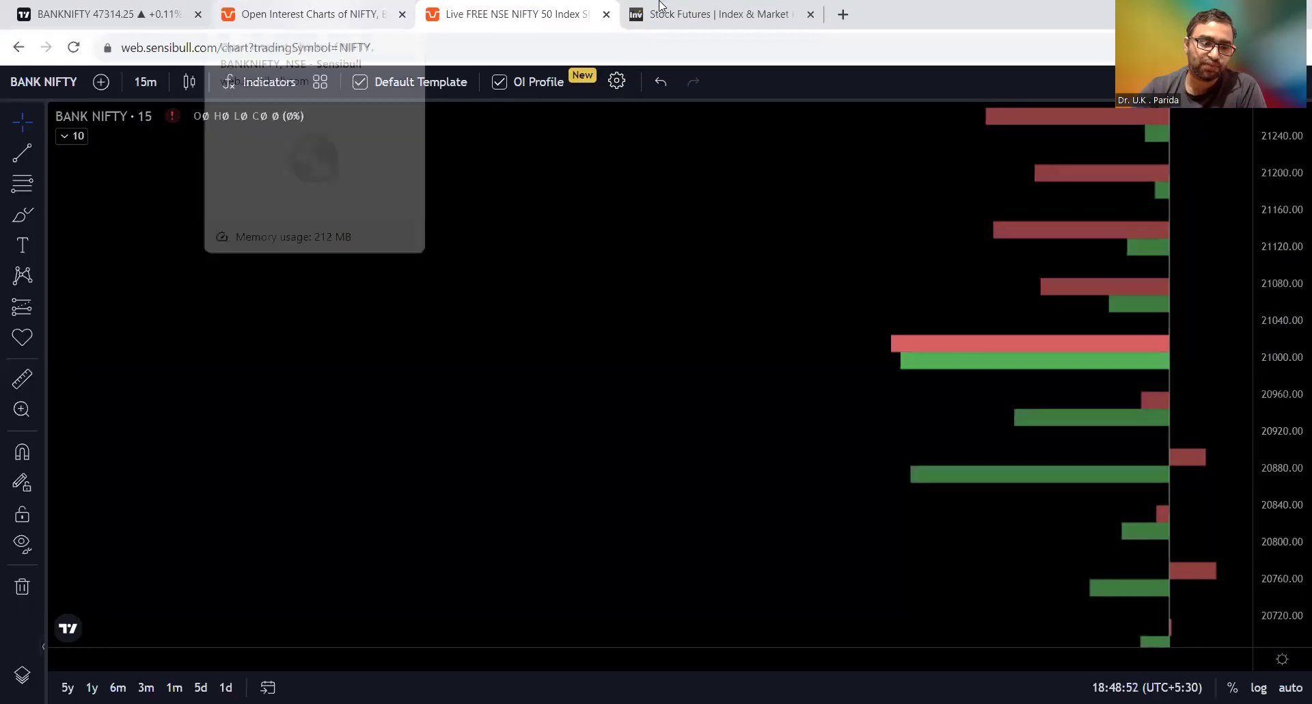
click(319, 10)
click(111, 8)
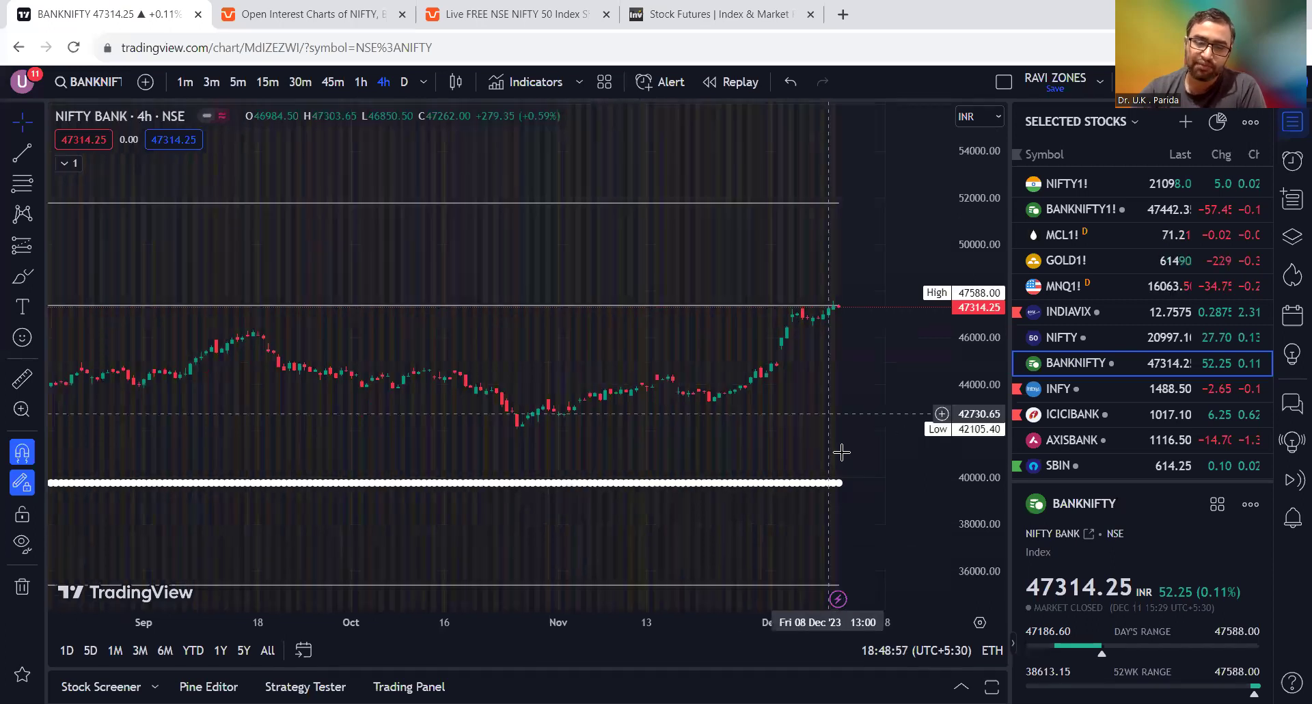
scroll(842, 452, down, 2)
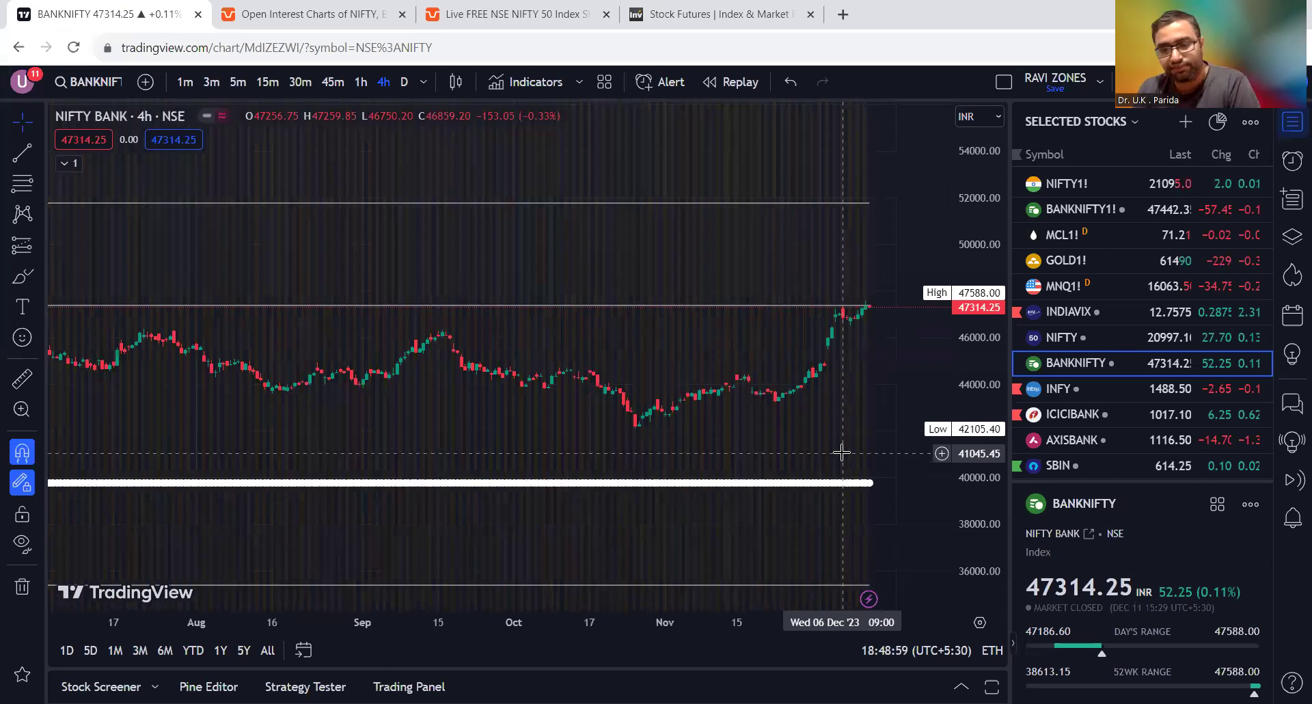